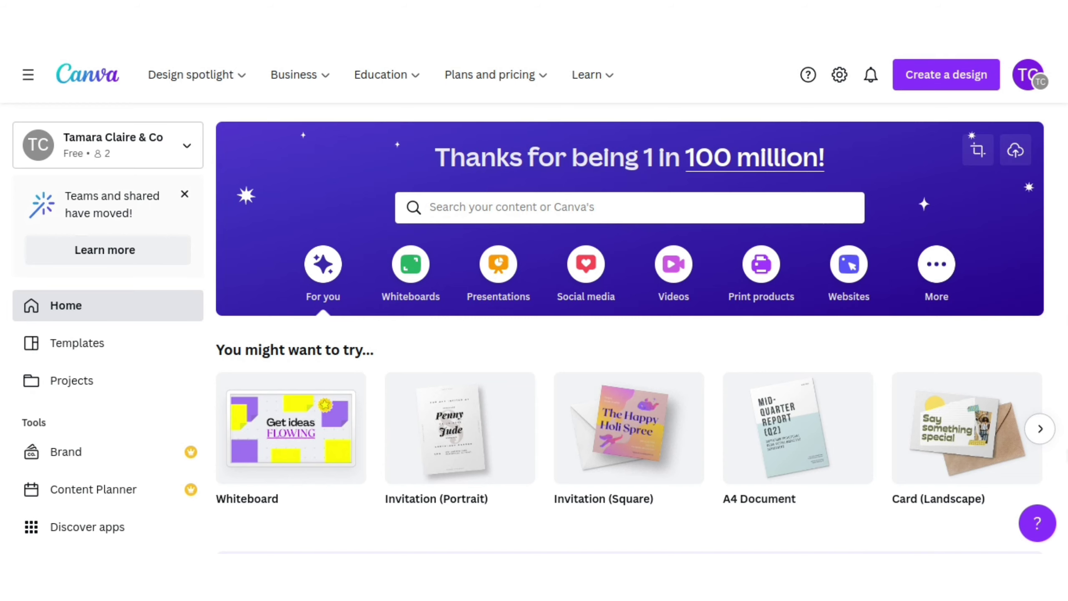
Step: Create a blank US Letter document by searching 'letter' among design types
click(968, 78)
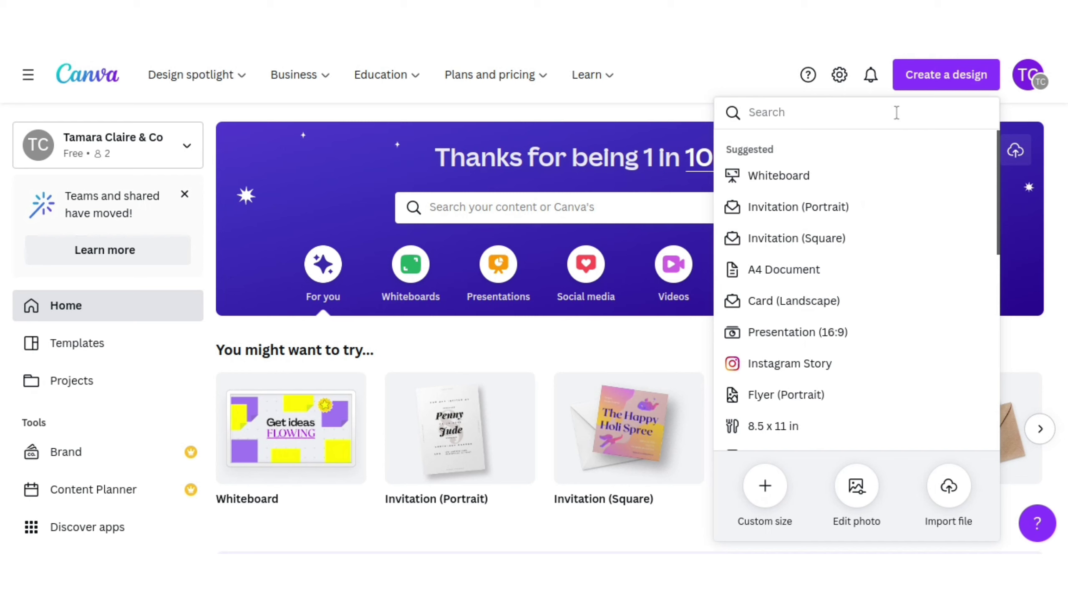
text(letter)
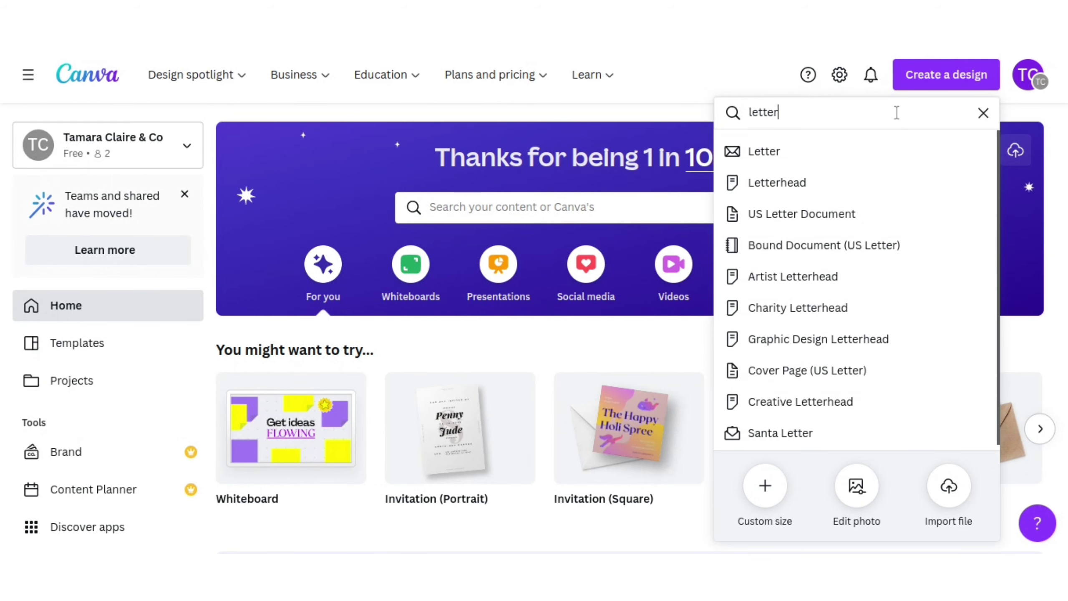
click(903, 223)
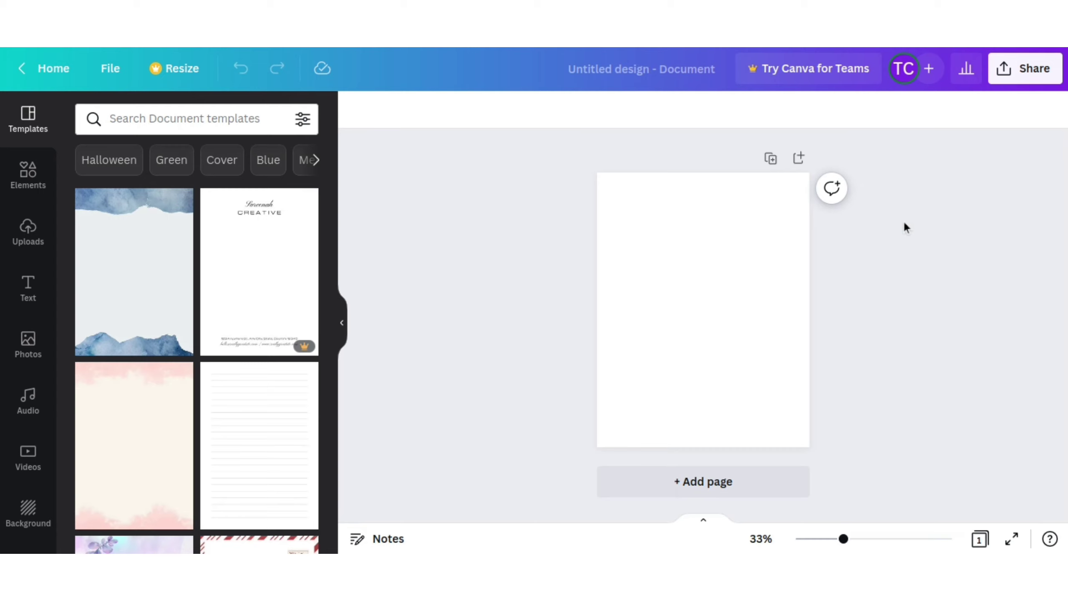
Step: Rename the design to 'money affirmations printable - letter size'
click(663, 69)
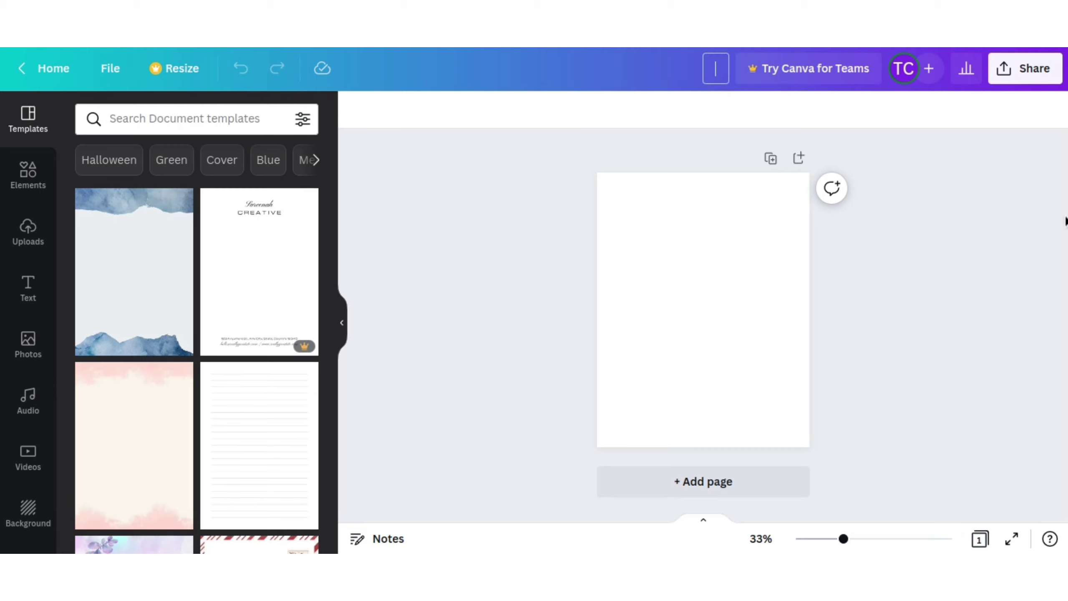
text(moneya ff)
key(BackSpace)
key(BackSpace)
key(BackSpace)
key(BackSpace)
text(affirm)
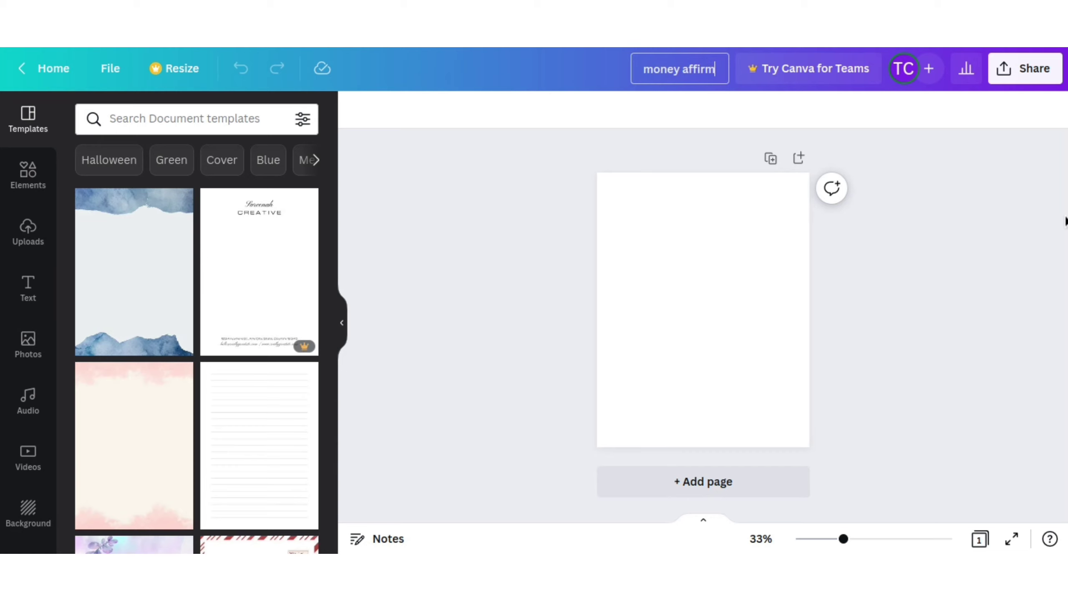
text(ations print)
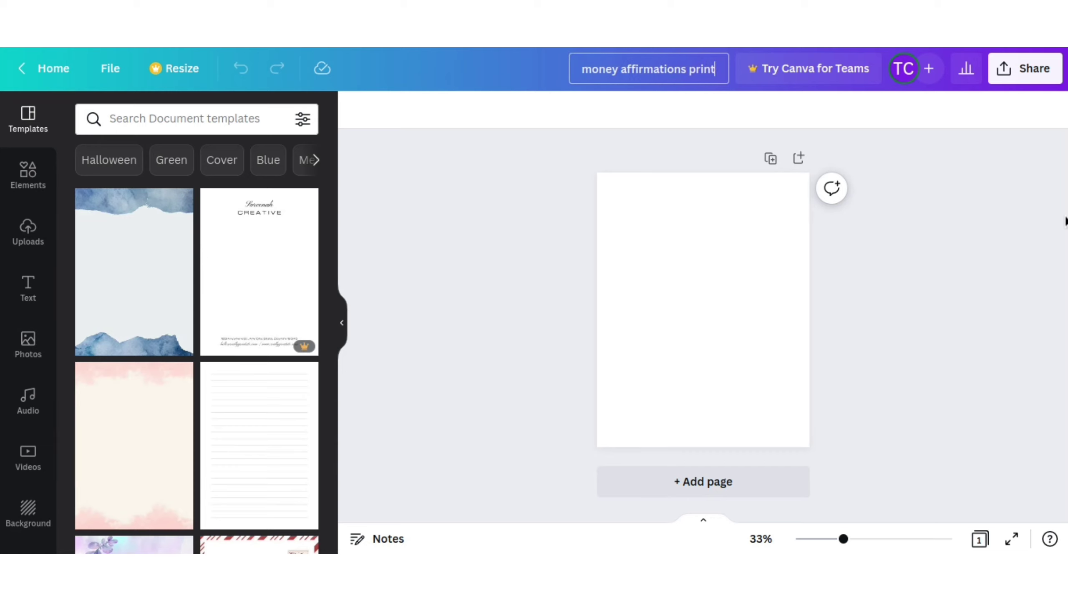
text(able - lette)
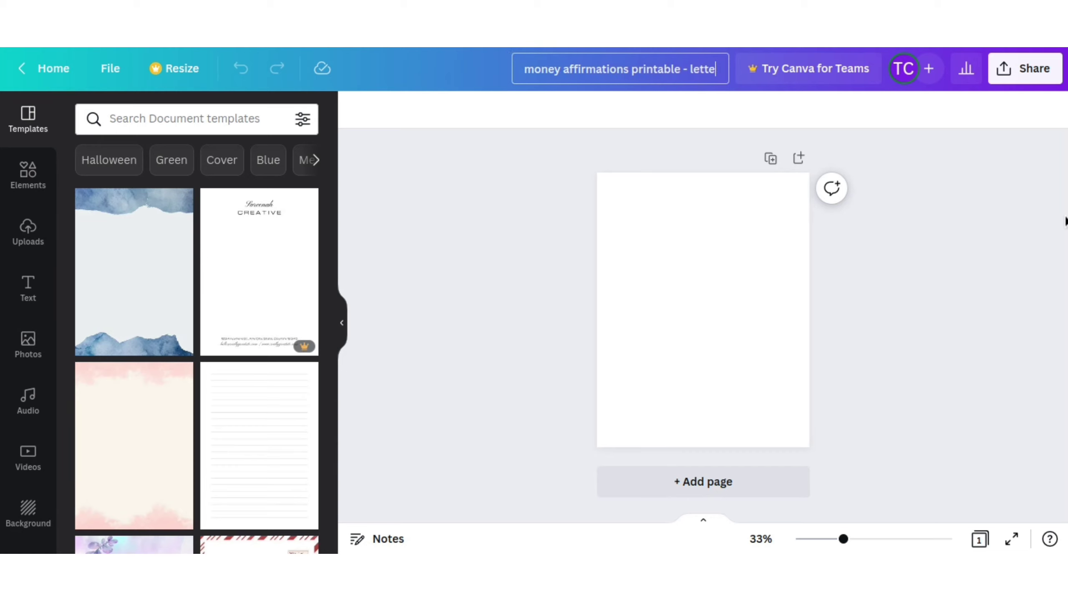
text(r size)
key(Return)
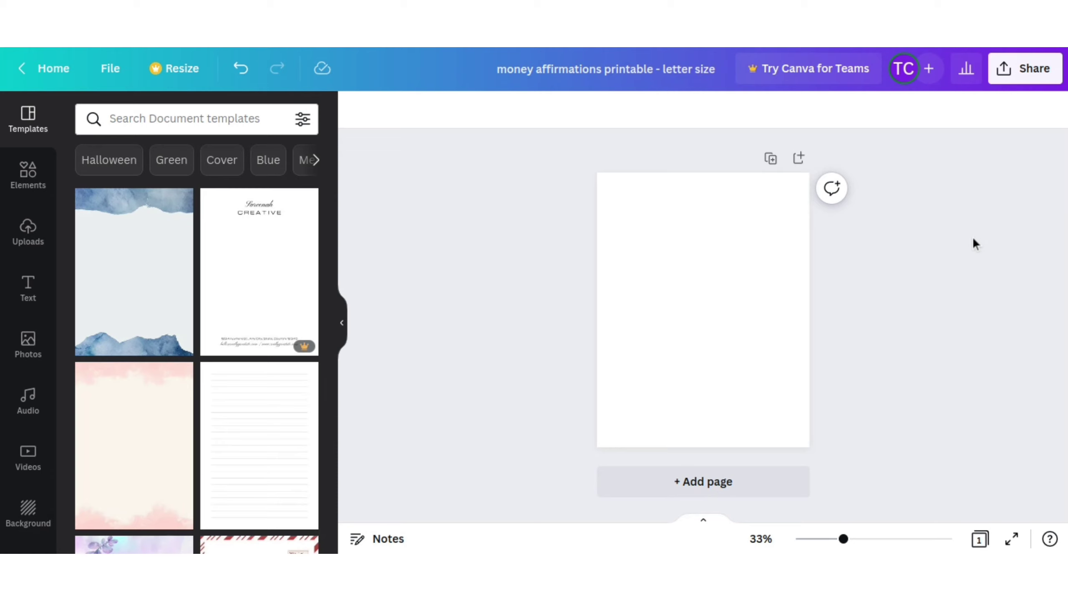
click(596, 211)
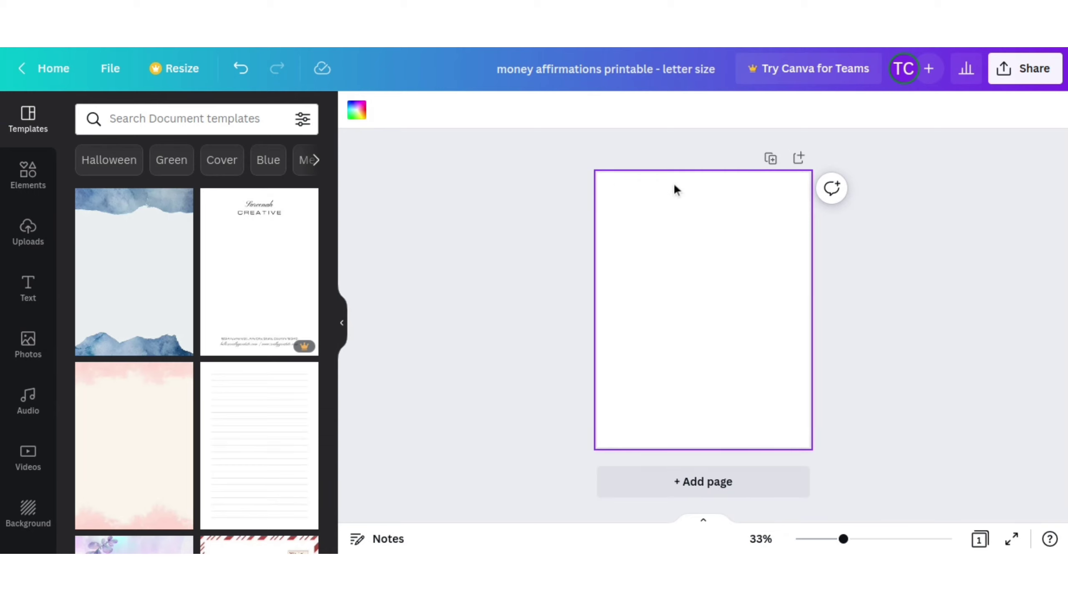
Step: Search the colour code efebe2 and apply it as the page's beige background
click(357, 111)
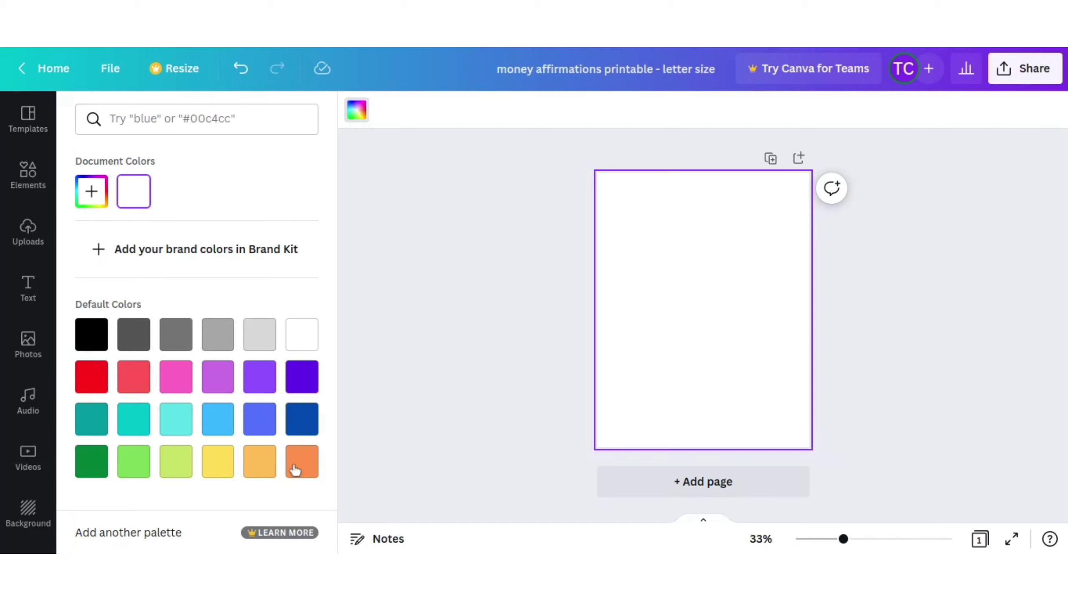
click(229, 121)
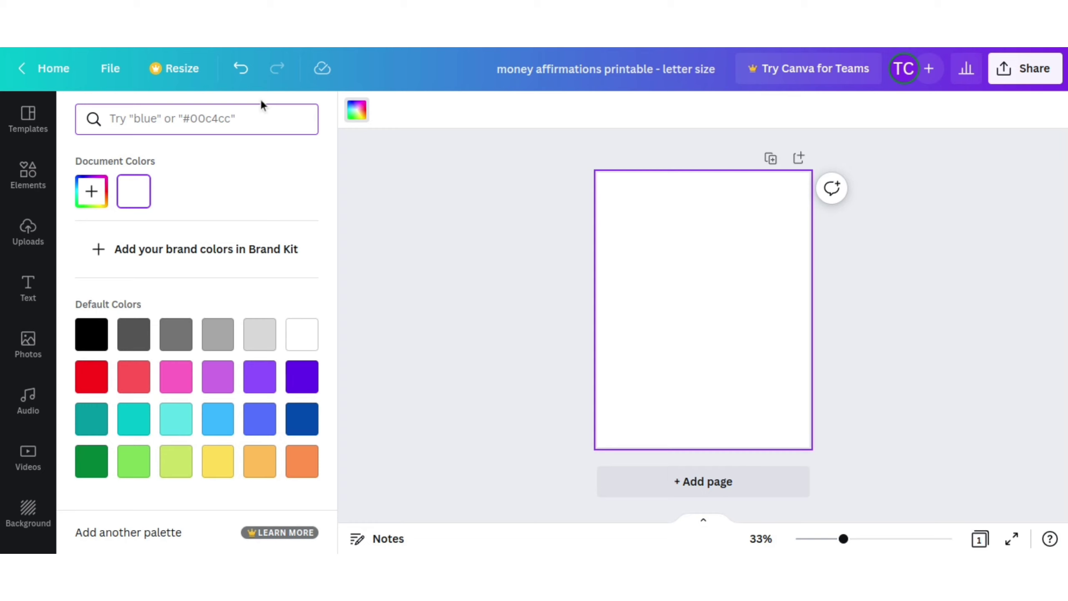
text(purple)
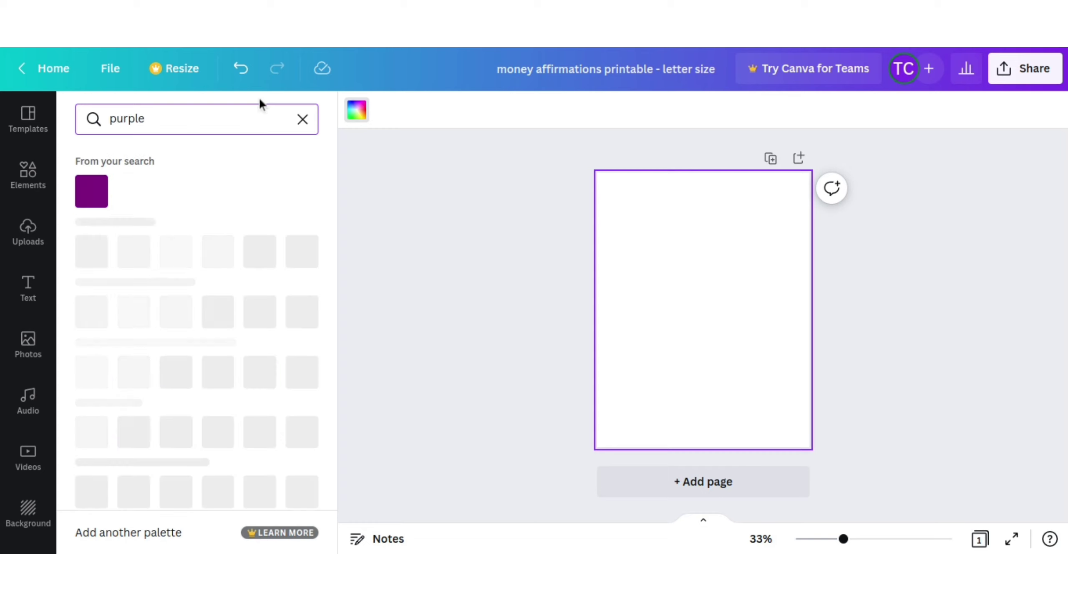
scroll(248, 248, down, 1)
scroll(247, 248, down, 8)
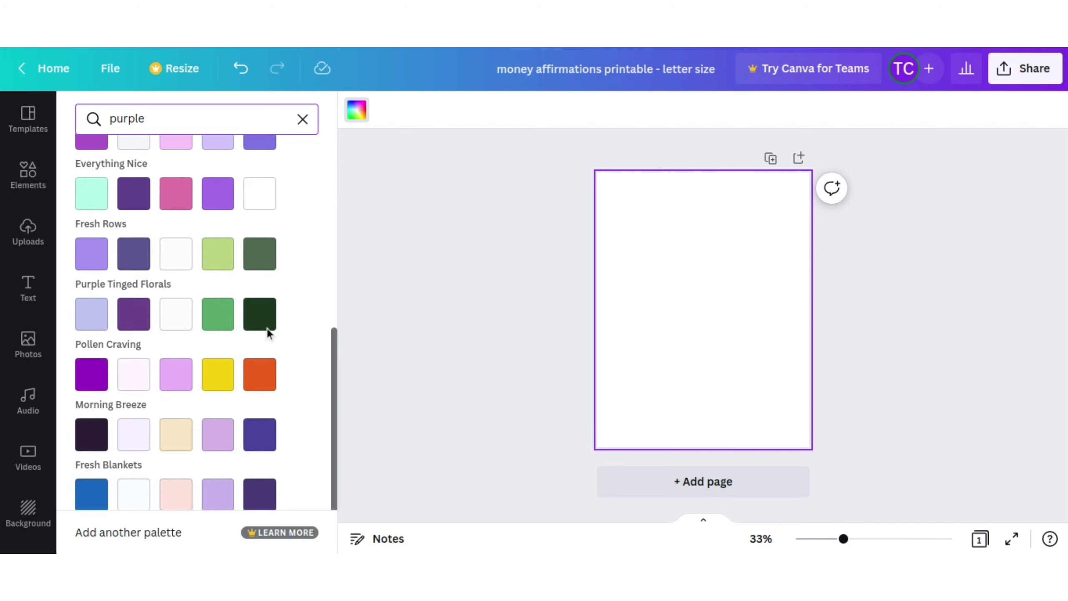
scroll(269, 332, up, 10)
click(214, 124)
key(ctrl+a)
key(BackSpace)
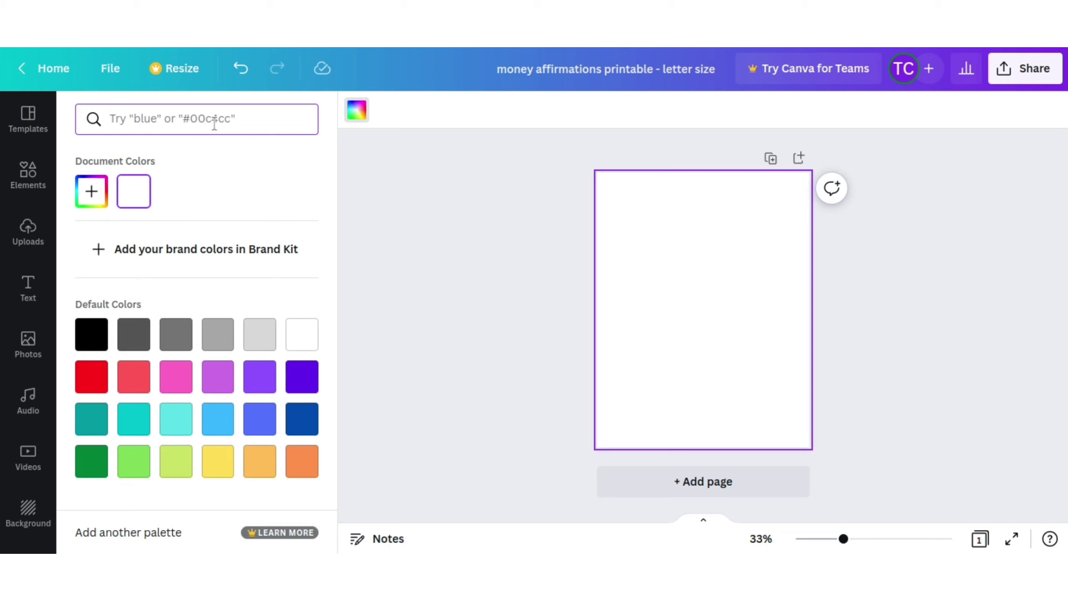
text(efebe2)
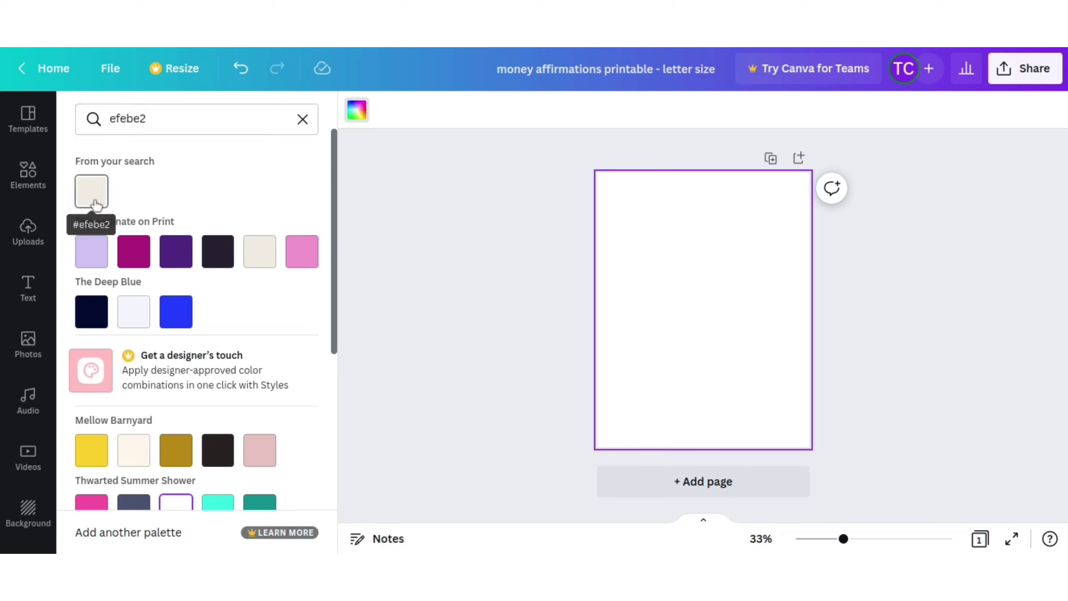
click(93, 202)
click(344, 321)
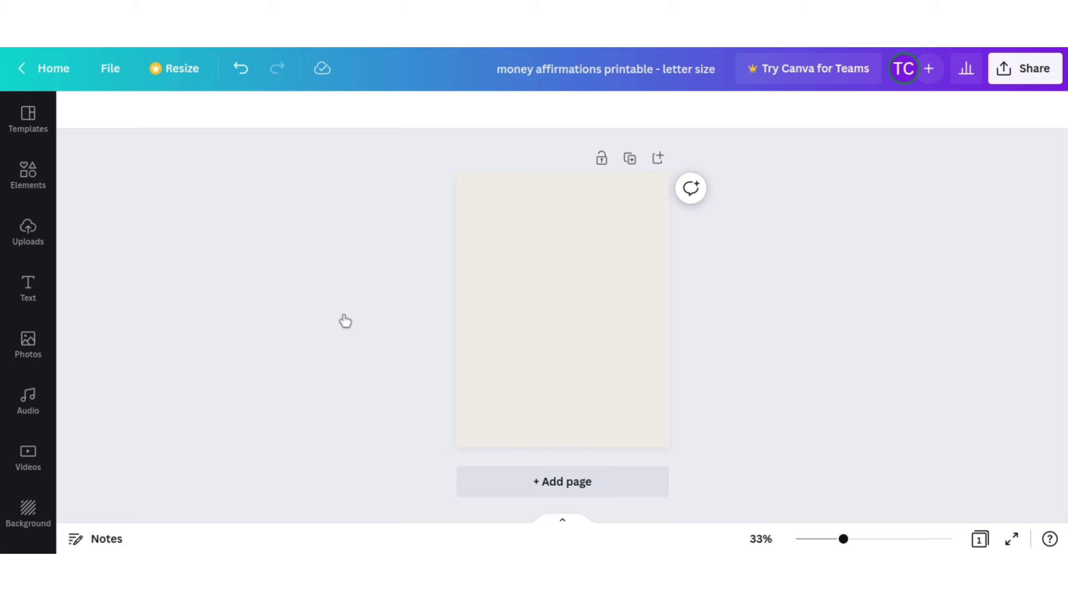
Step: Add an all-caps text box and type the 'I AM WEALTHY' heading
key(t)
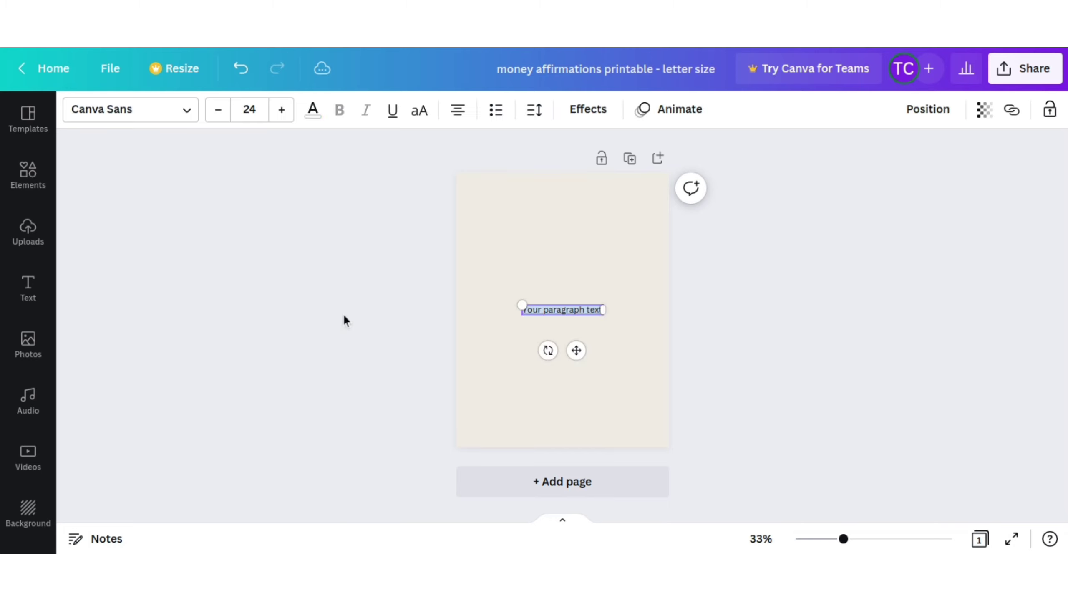
key(ctrl+shift+k)
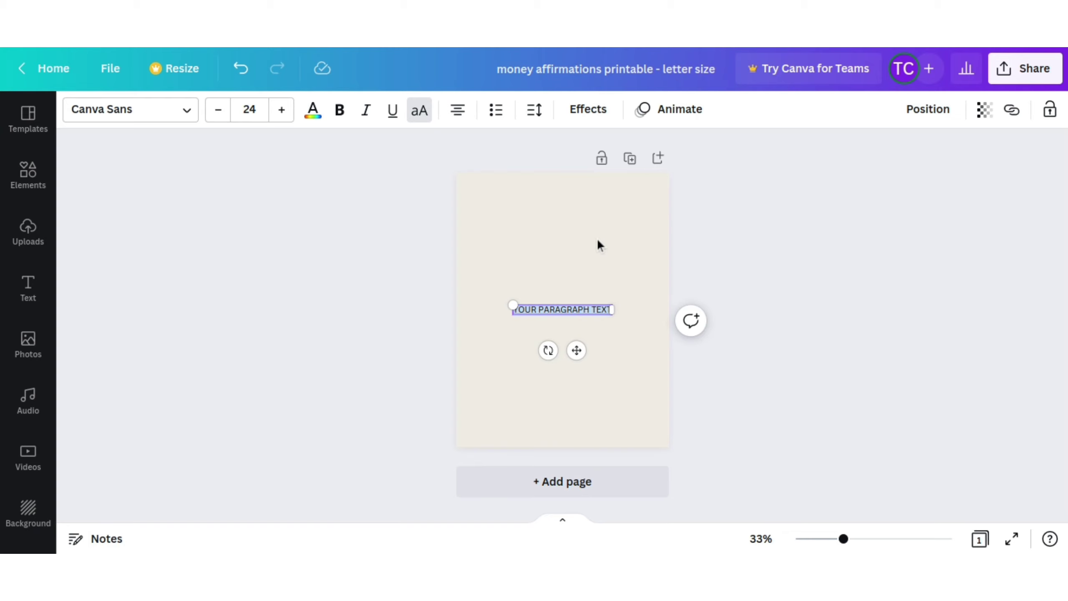
text(I am wea)
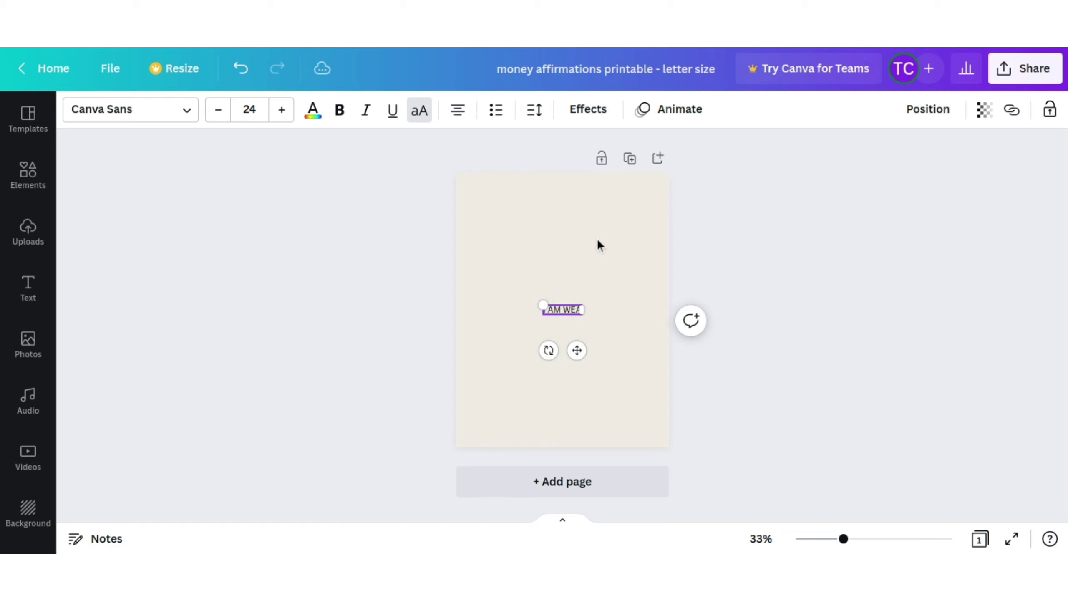
text(lthy an)
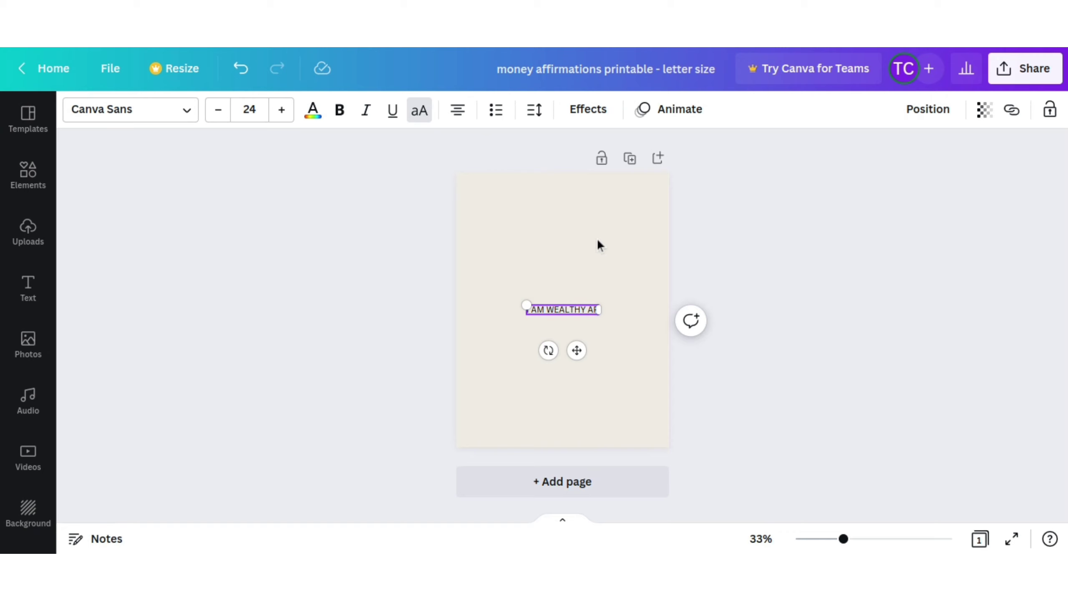
Step: Format the heading in bold Lora at font size 68.1
click(137, 113)
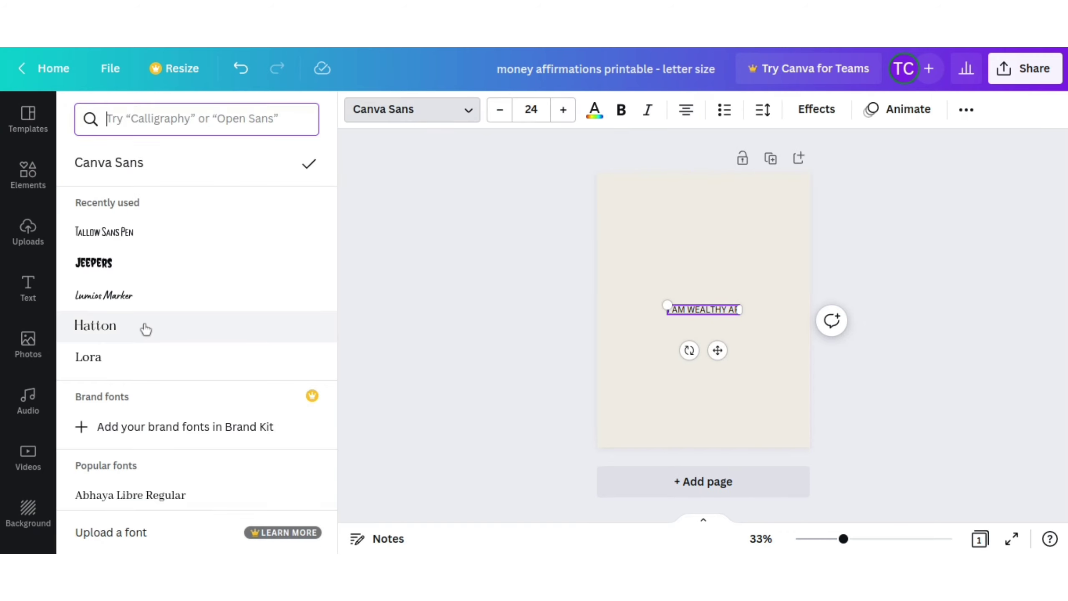
click(118, 363)
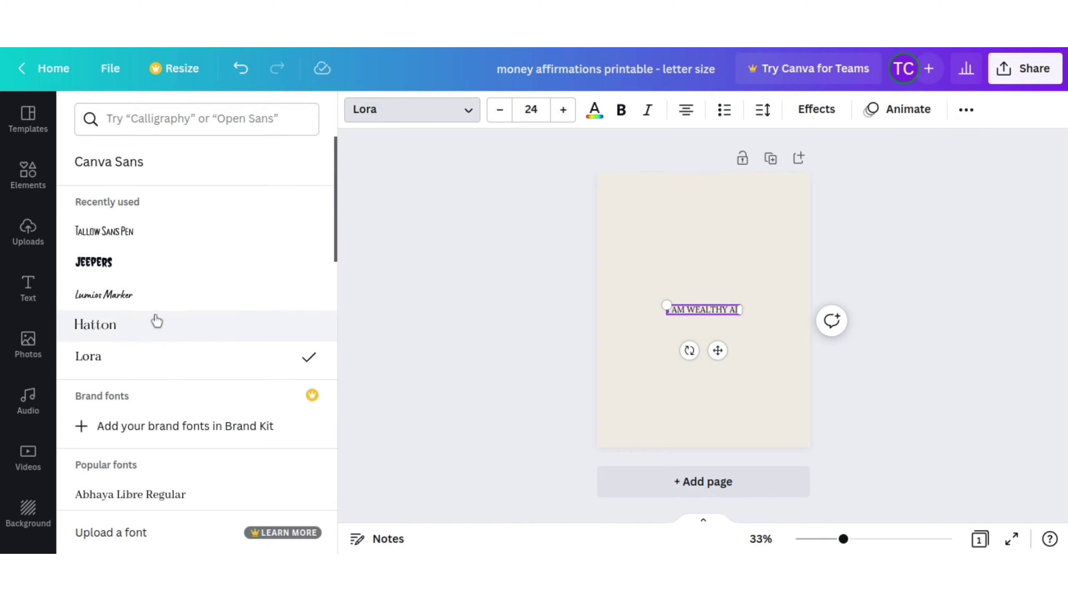
scroll(153, 315, down, 6)
scroll(151, 307, down, 15)
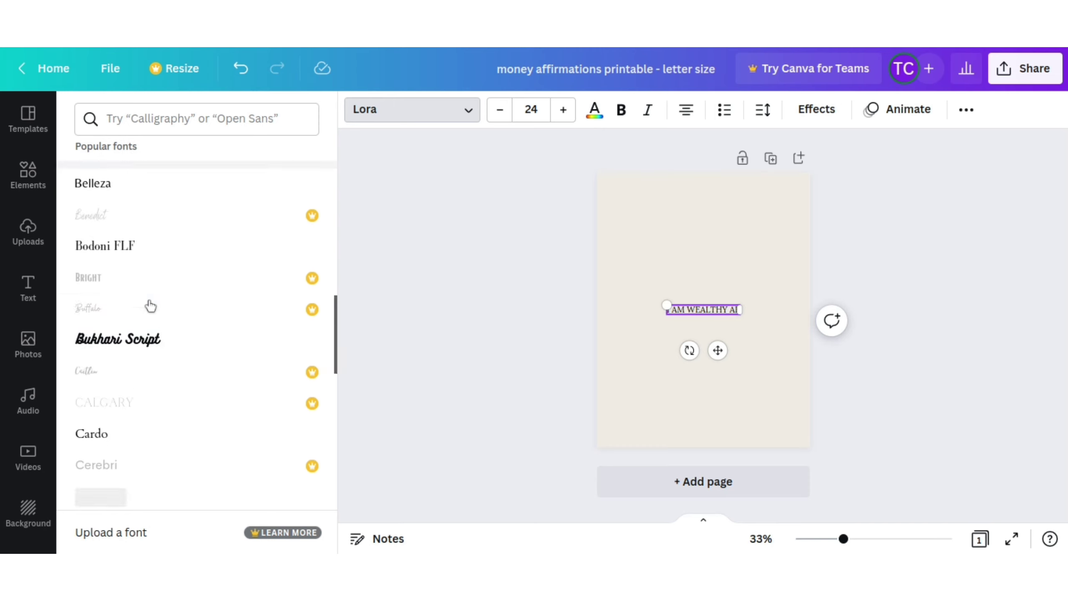
scroll(150, 305, up, 16)
scroll(149, 305, up, 6)
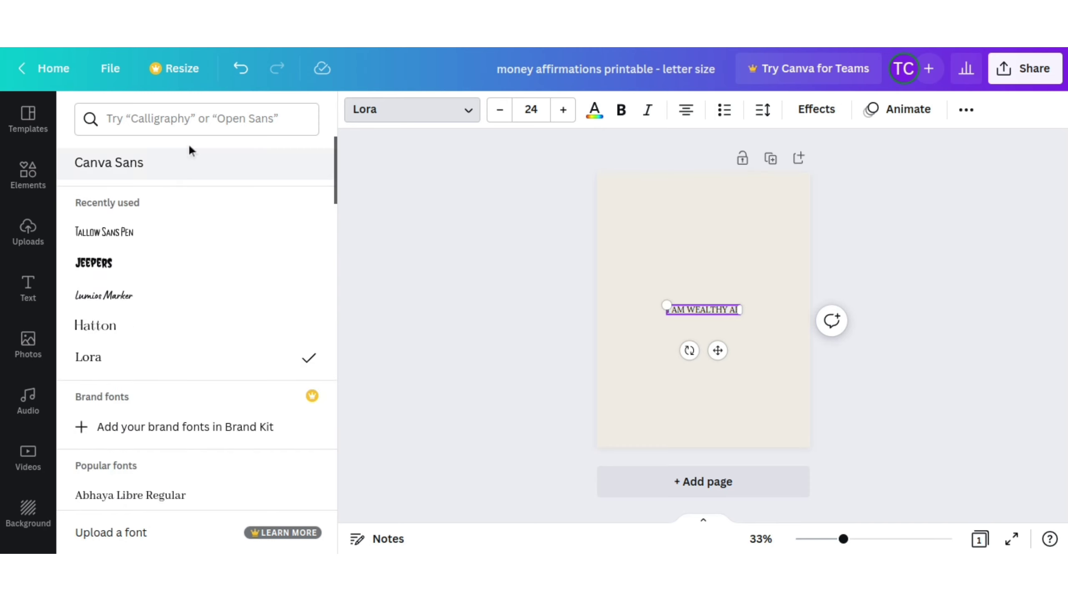
click(213, 112)
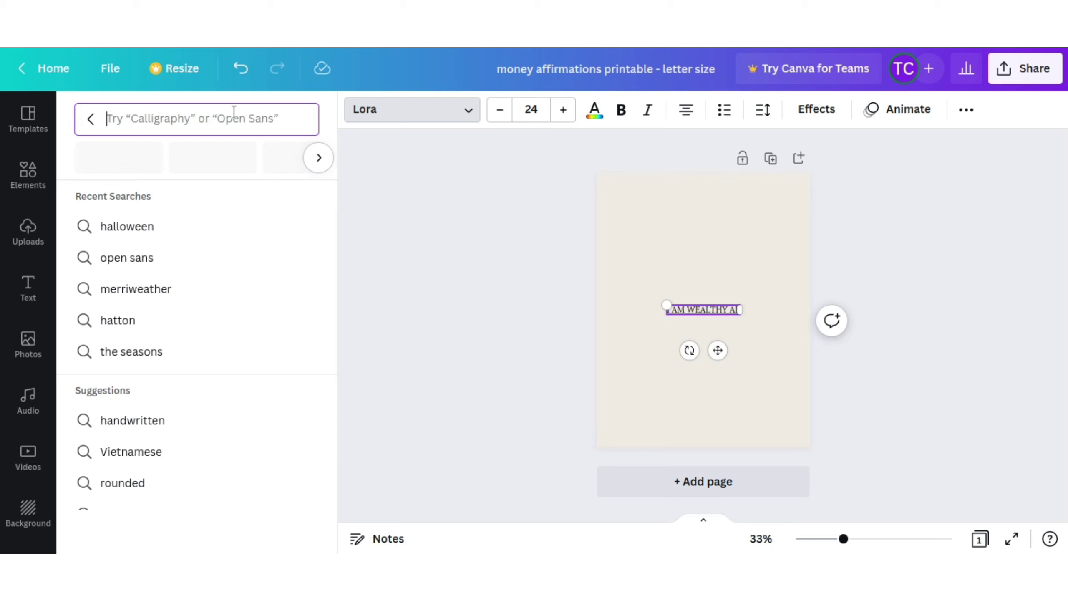
text(lora)
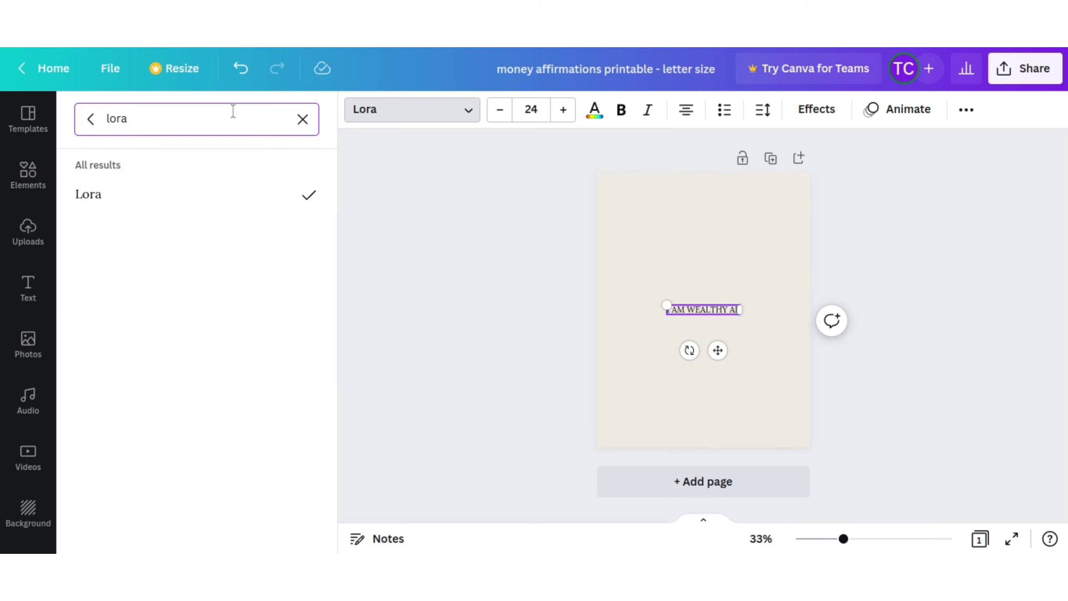
click(169, 194)
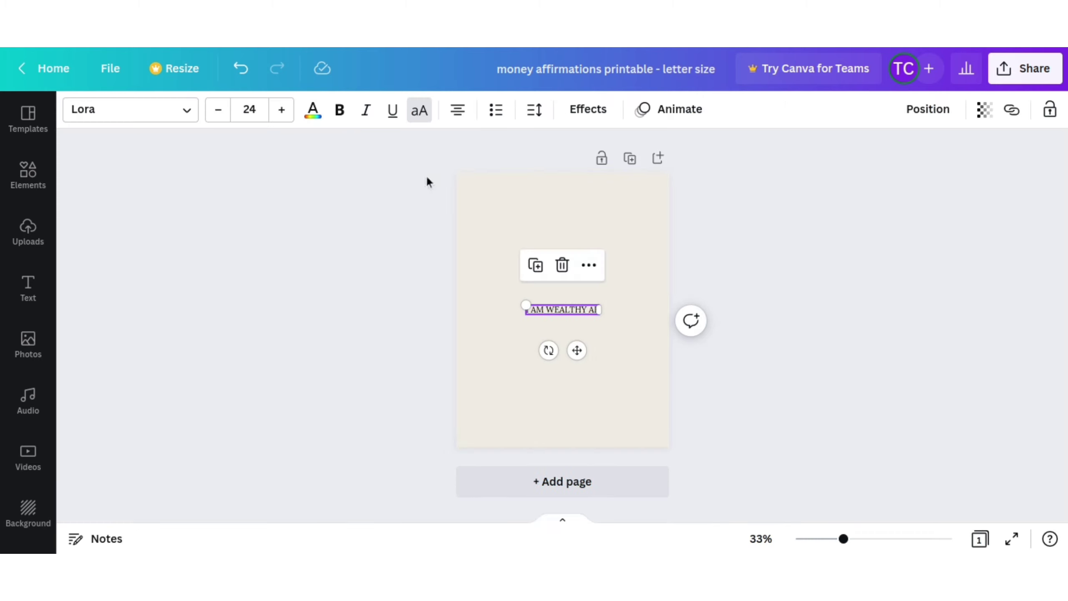
click(340, 111)
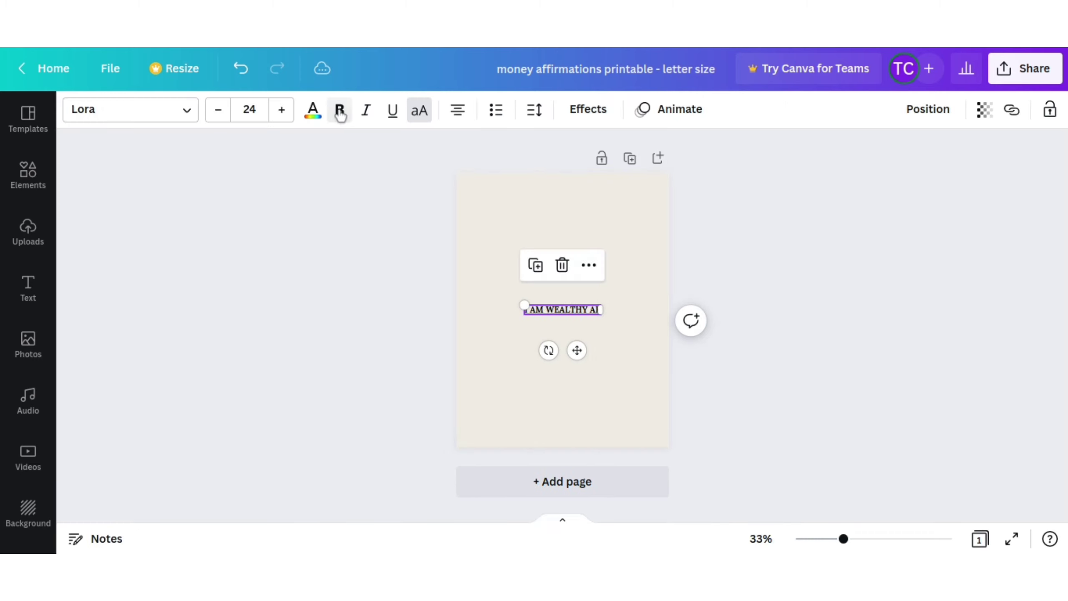
click(258, 109)
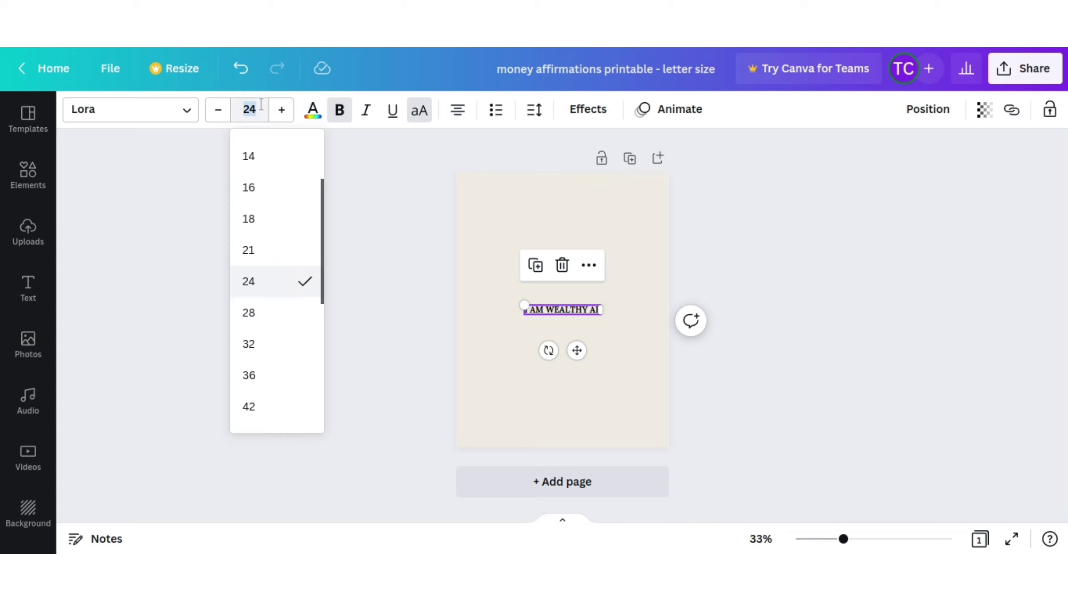
text(68.1)
key(Return)
Step: Break the heading into 'I AM' / 'WEALTHY AF' and move it into the upper half
click(534, 318)
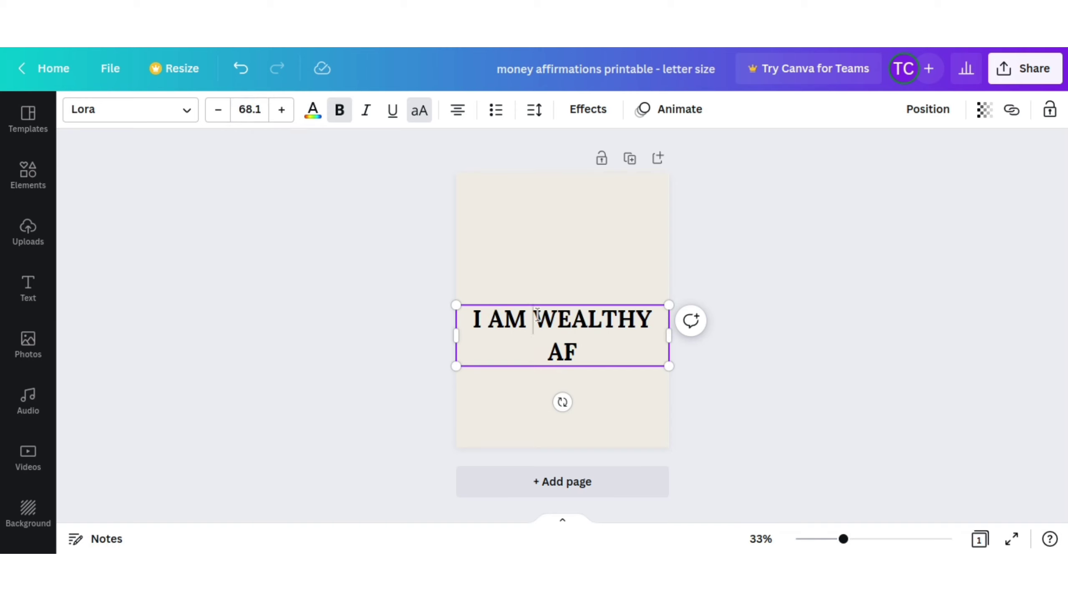
key(BackSpace)
key(Return)
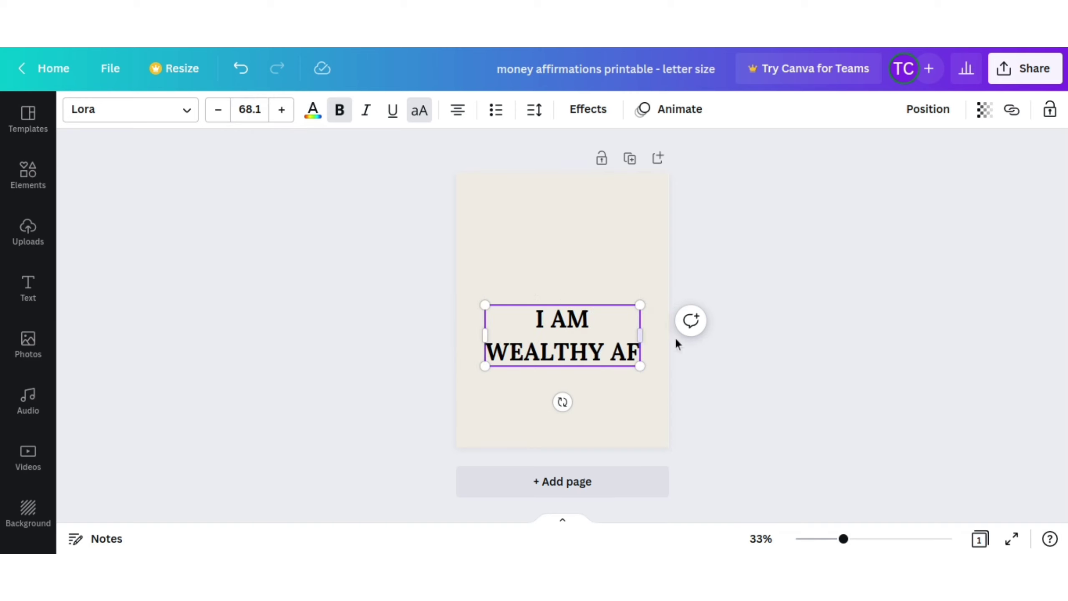
click(775, 361)
drag(572, 326, 563, 245)
Step: Add a new text box and centre it under the heading
click(808, 224)
key(t)
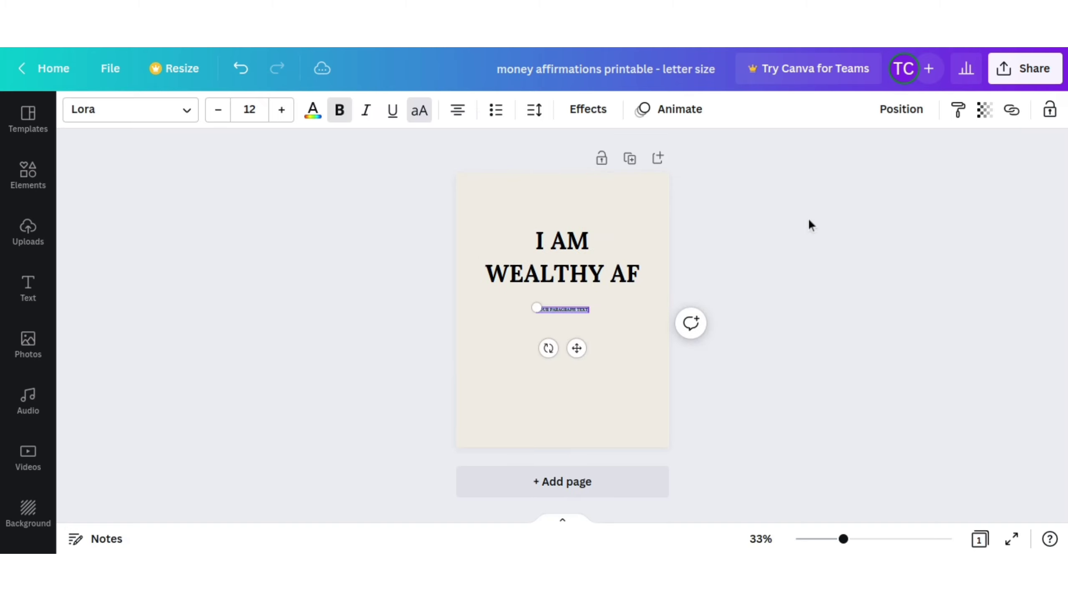
drag(538, 303, 456, 299)
drag(535, 348, 565, 359)
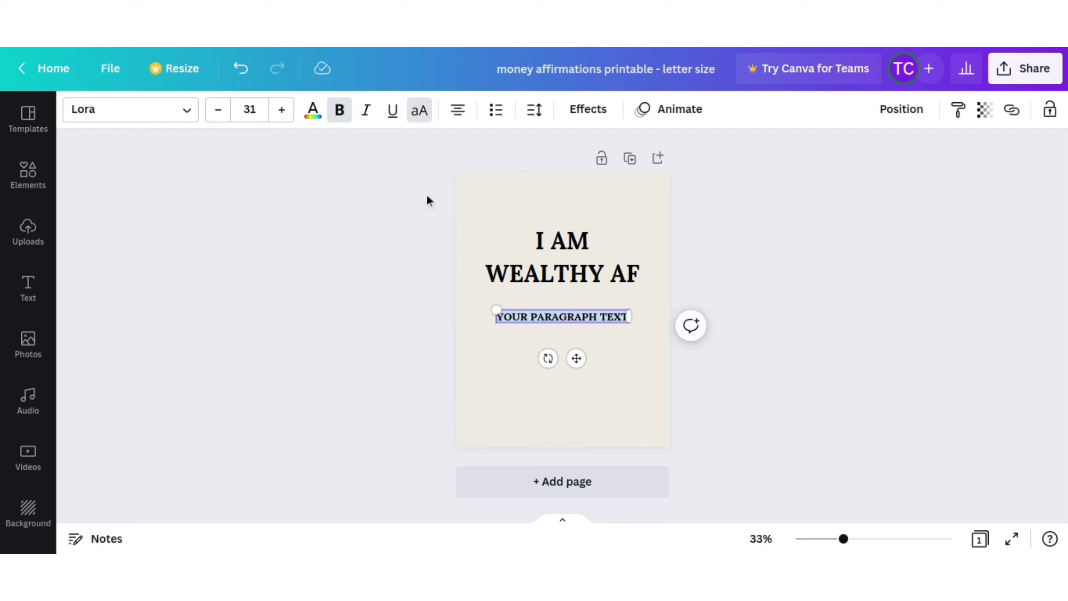
Step: Make it non-bold, not all caps, and paste the '50+ affirmations' subtitle into it
click(419, 109)
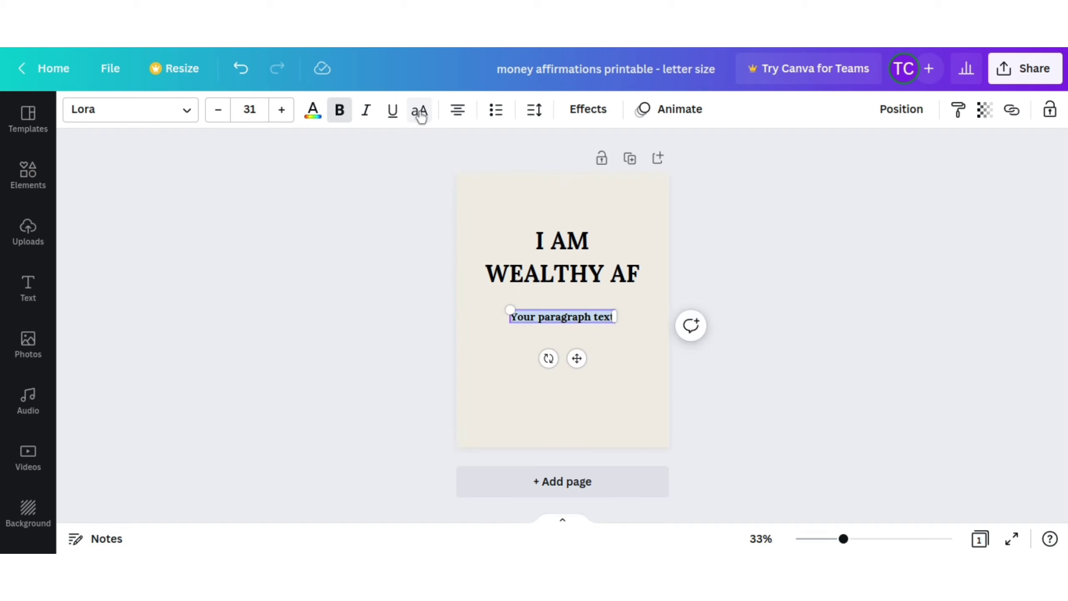
click(339, 110)
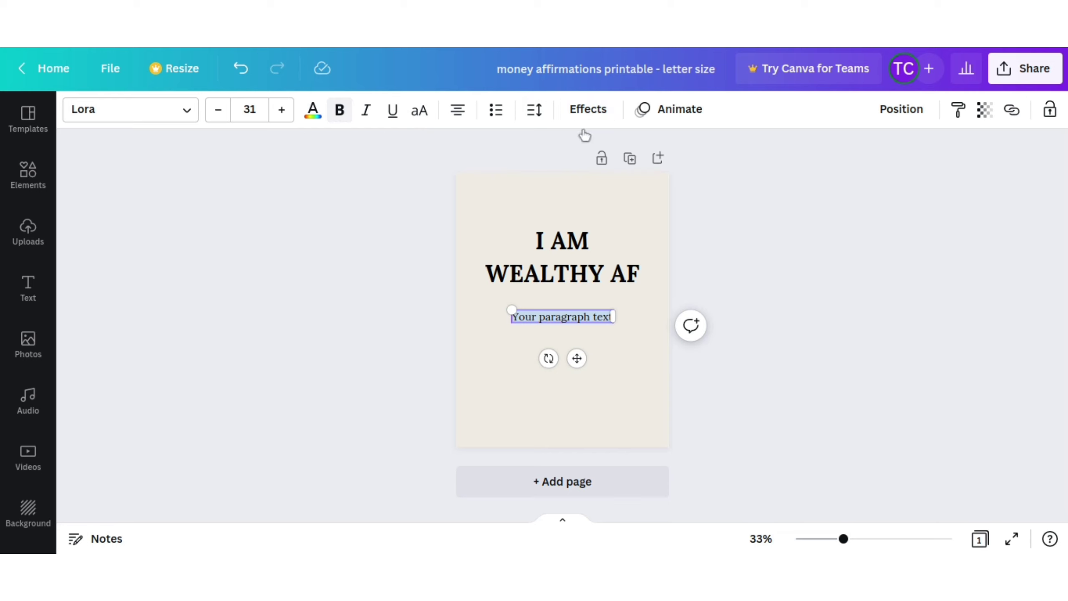
click(836, 240)
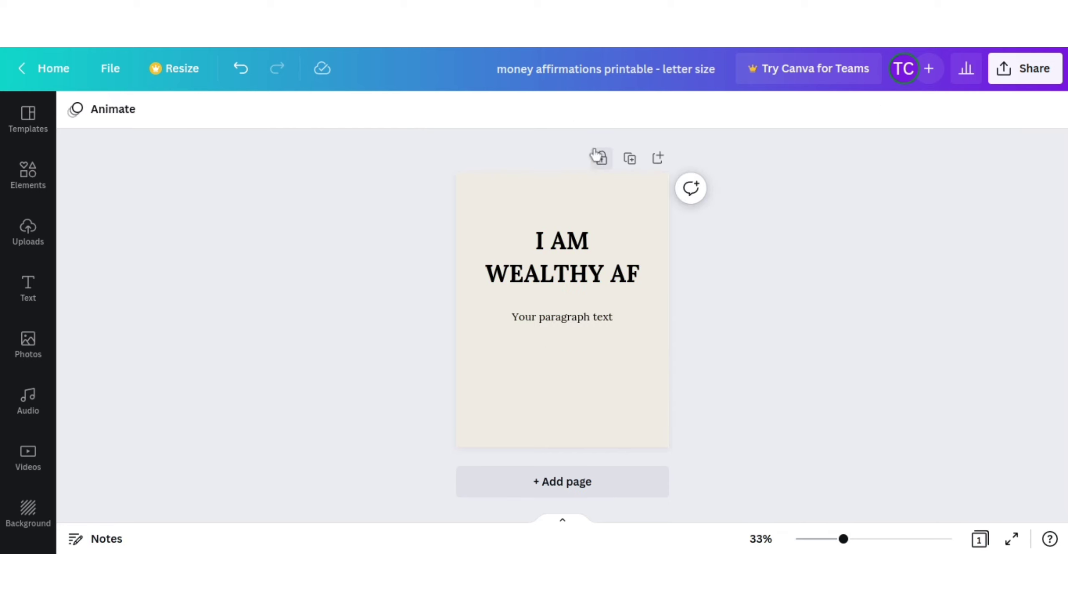
double_click(560, 323)
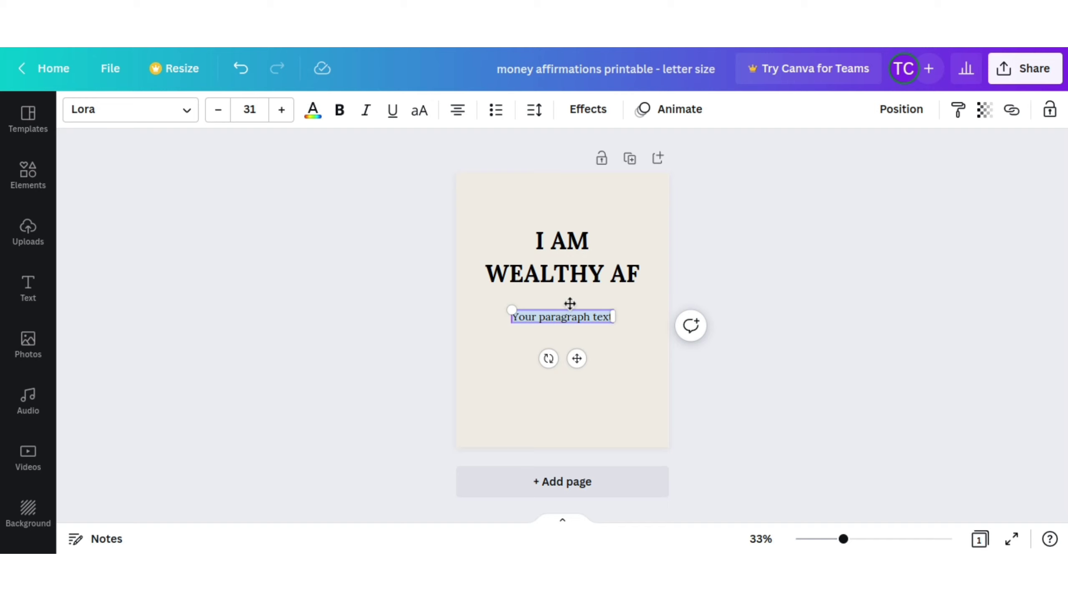
text(50+ affirmations to help you manifest money into your life - all day, every day)
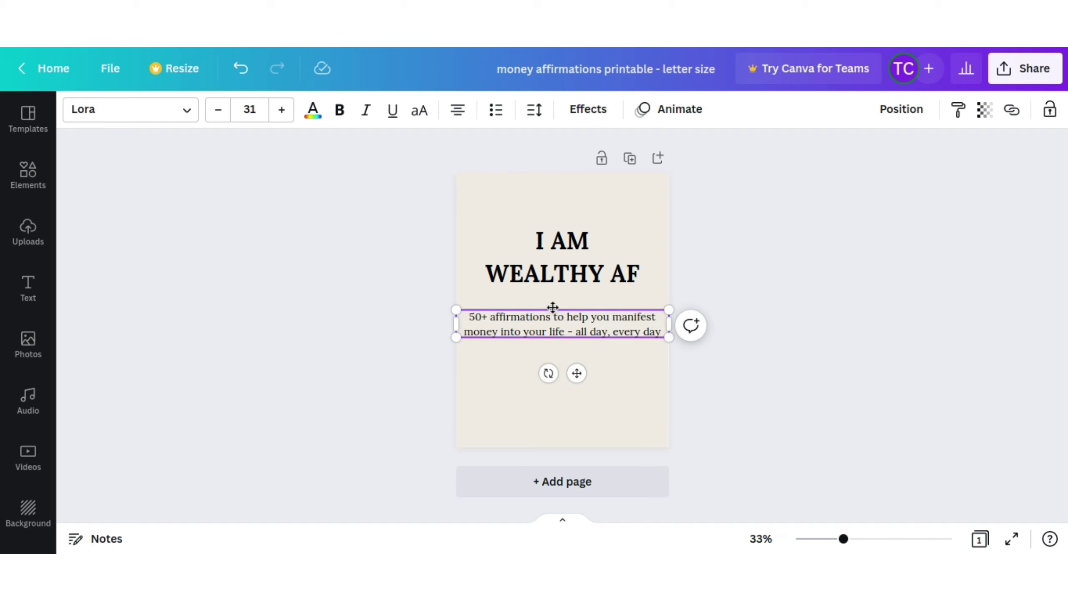
Step: Change the subtitle's font to Lumios Marker
click(168, 114)
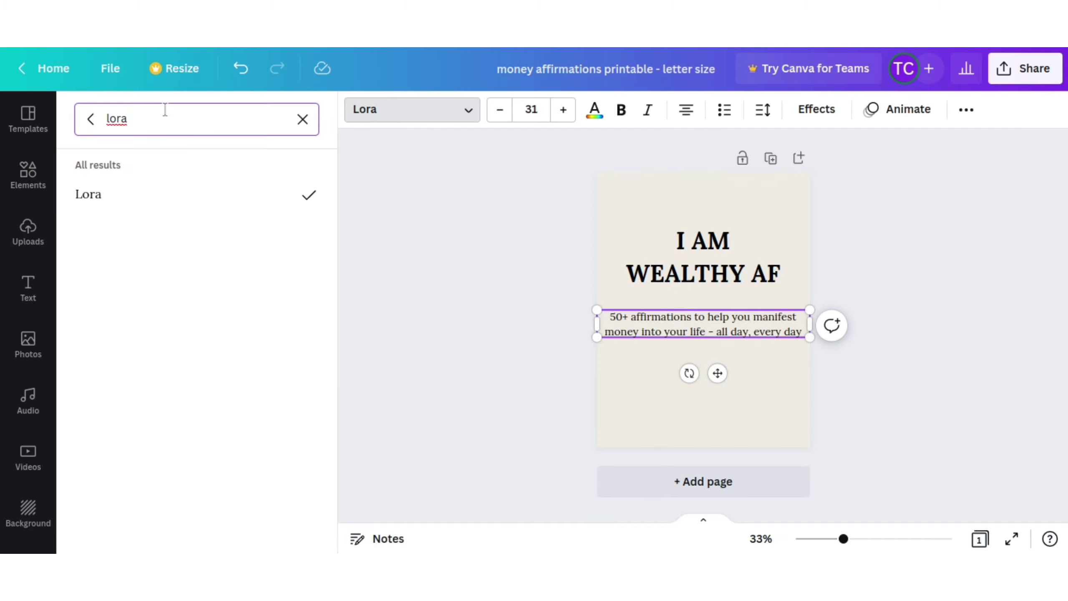
click(87, 122)
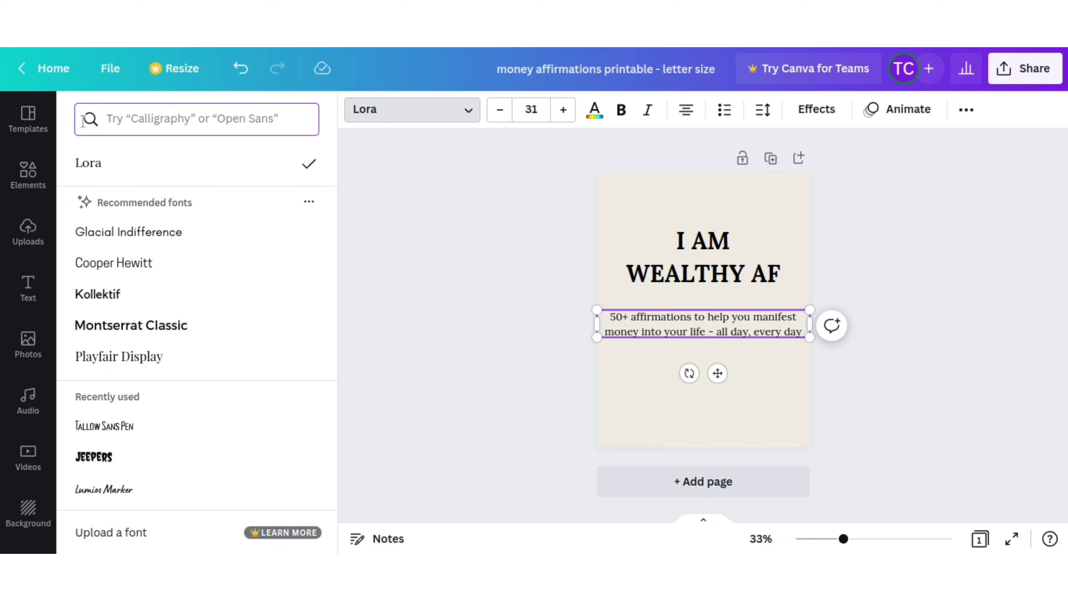
scroll(180, 252, down, 2)
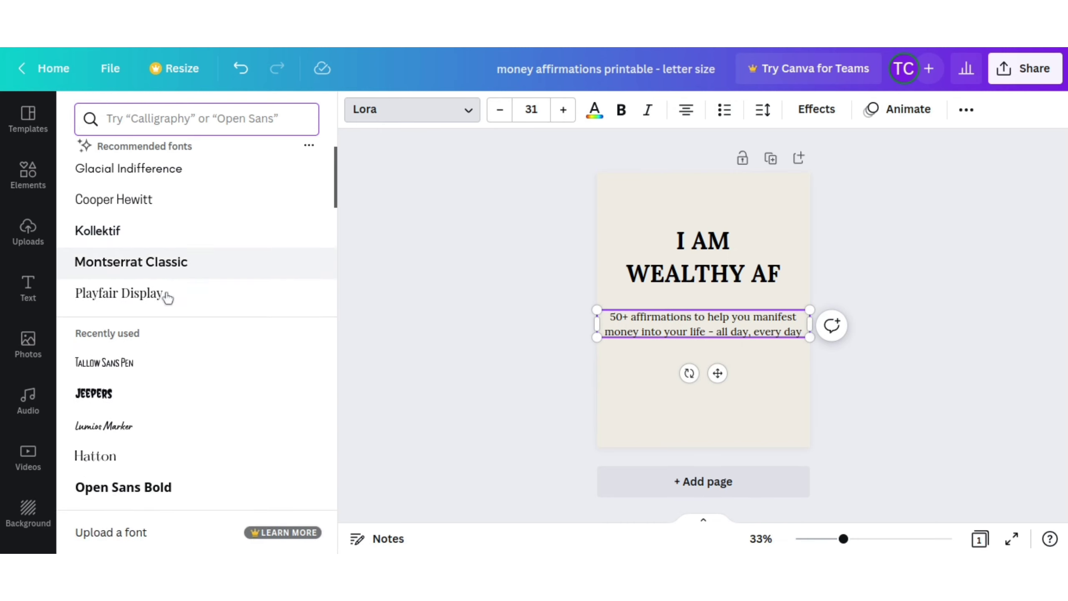
click(117, 428)
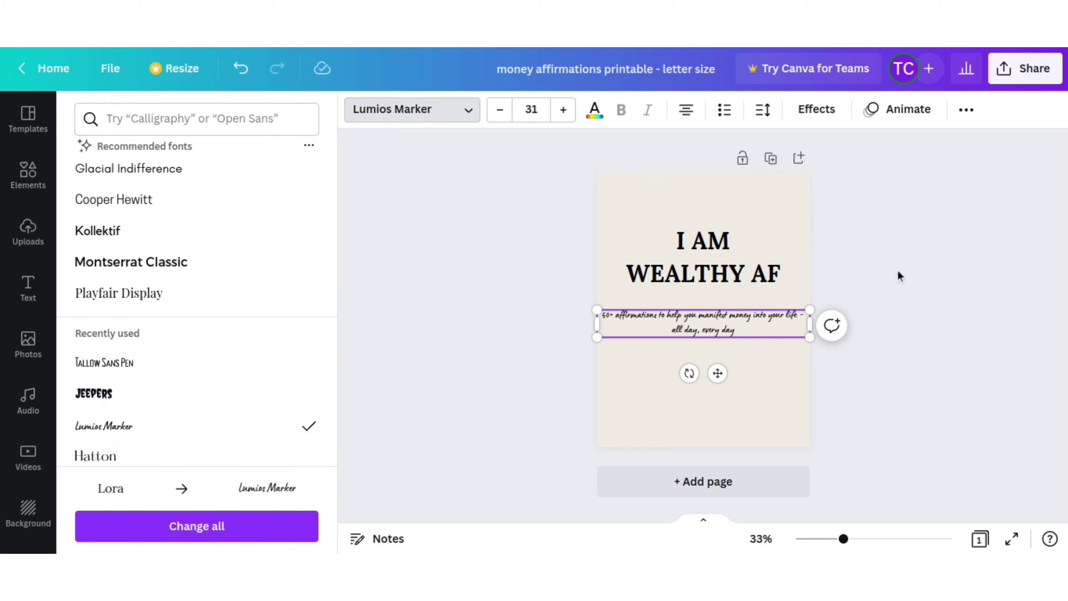
key(Escape)
Step: Narrow the subtitle into three centred lines and place it just beneath the heading
click(850, 263)
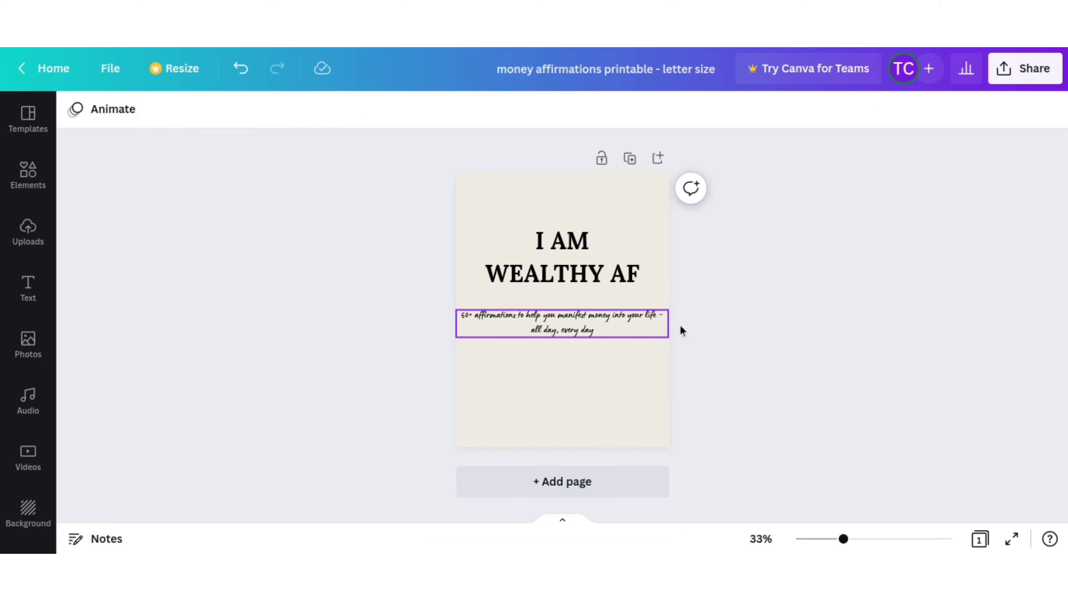
click(668, 329)
drag(669, 328, 615, 325)
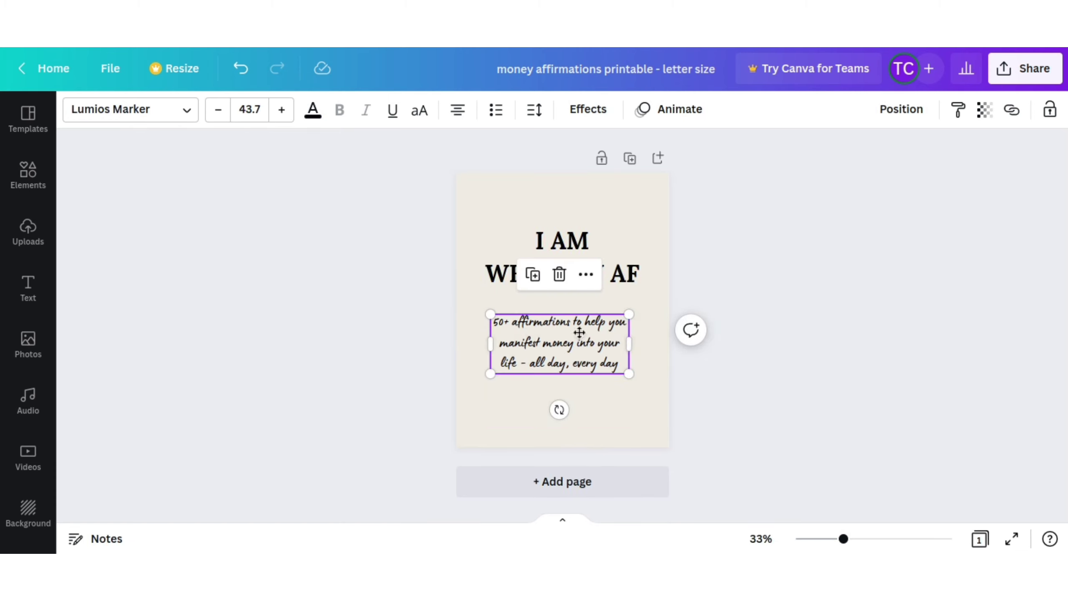
drag(578, 343, 579, 315)
click(712, 251)
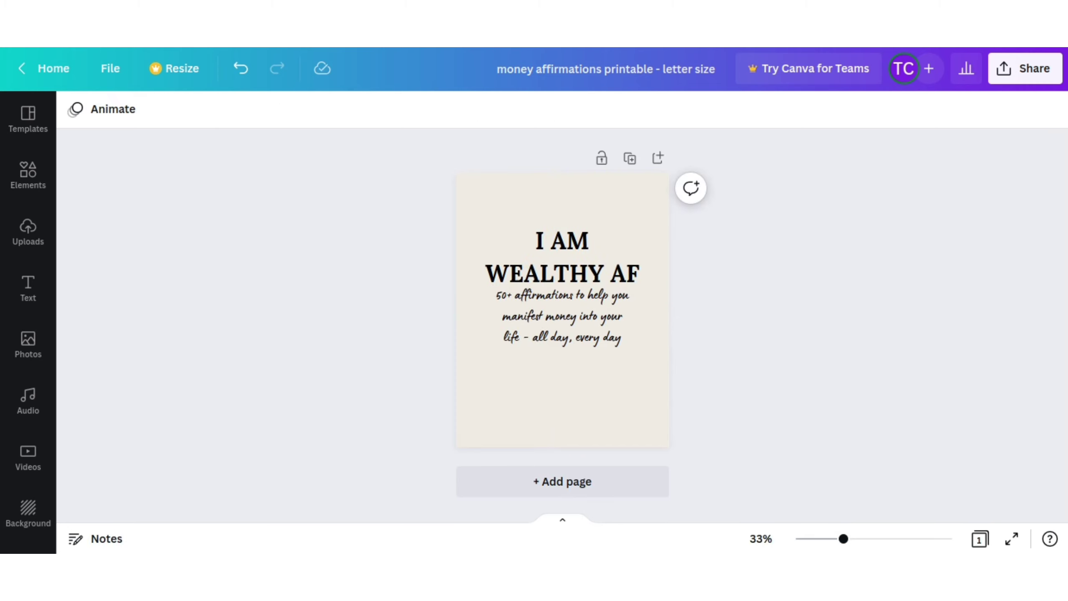
drag(589, 338, 591, 345)
click(590, 382)
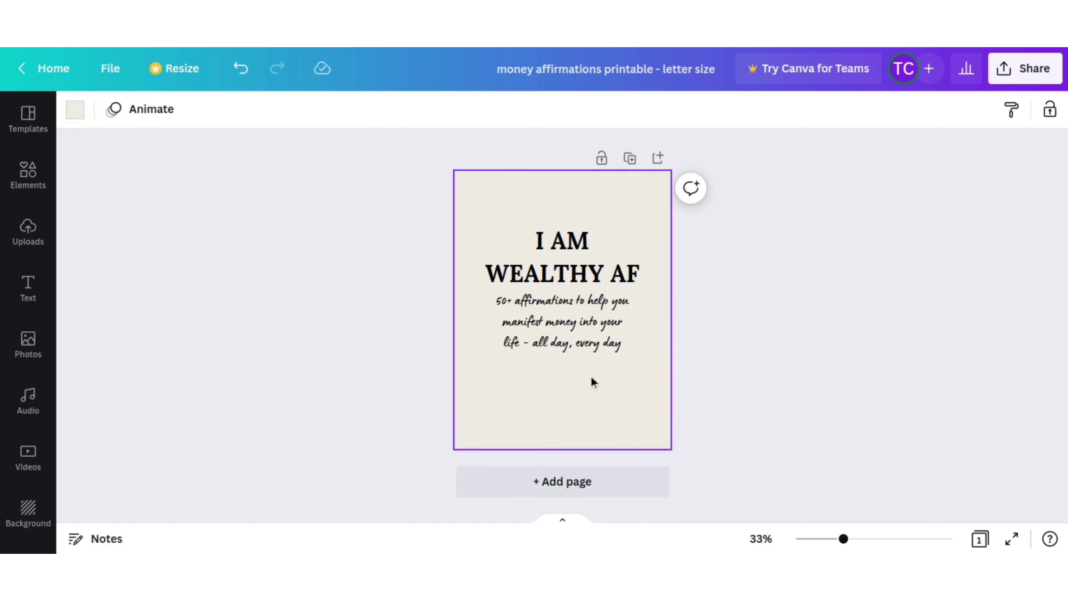
Step: Paste the creator's byline under the subtitle and shift the whole title block down to recentre it
key(ctrl+v)
click(780, 332)
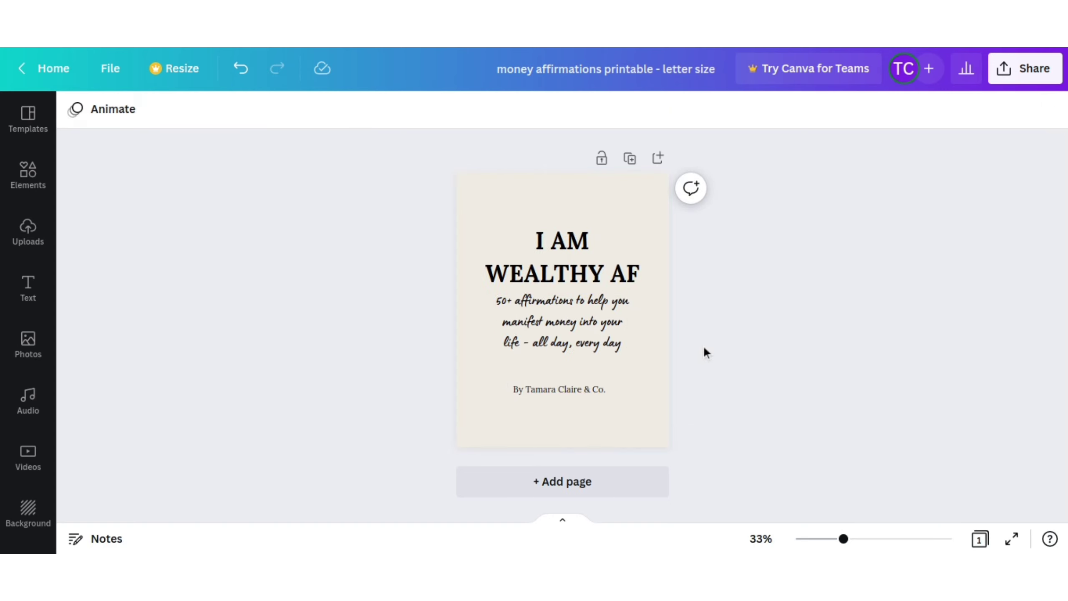
drag(663, 411, 446, 188)
mouse_move(590, 263)
mouse_down()
mouse_move(598, 249)
mouse_move(596, 265)
mouse_move(584, 256)
mouse_move(587, 274)
mouse_up()
click(742, 304)
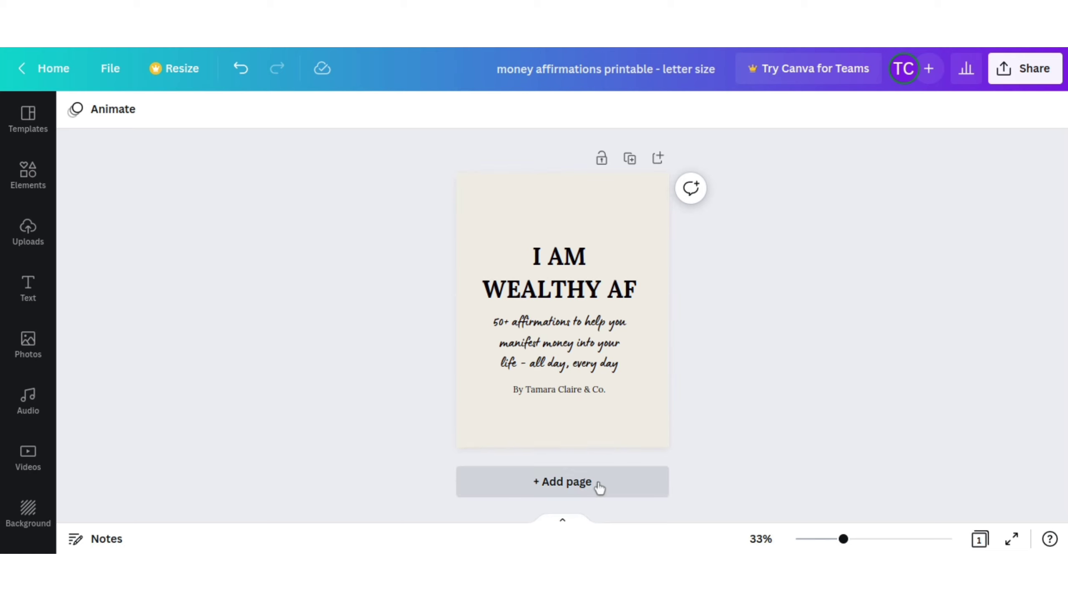
Step: Add a second page with a vertical line running nearly top to bottom down its centre
click(562, 488)
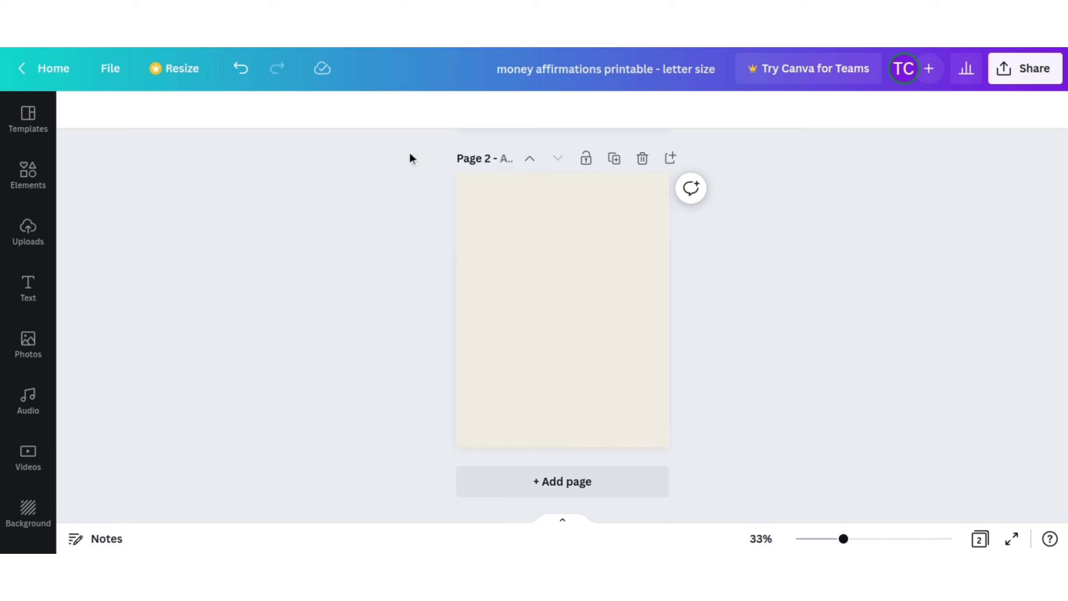
key(l)
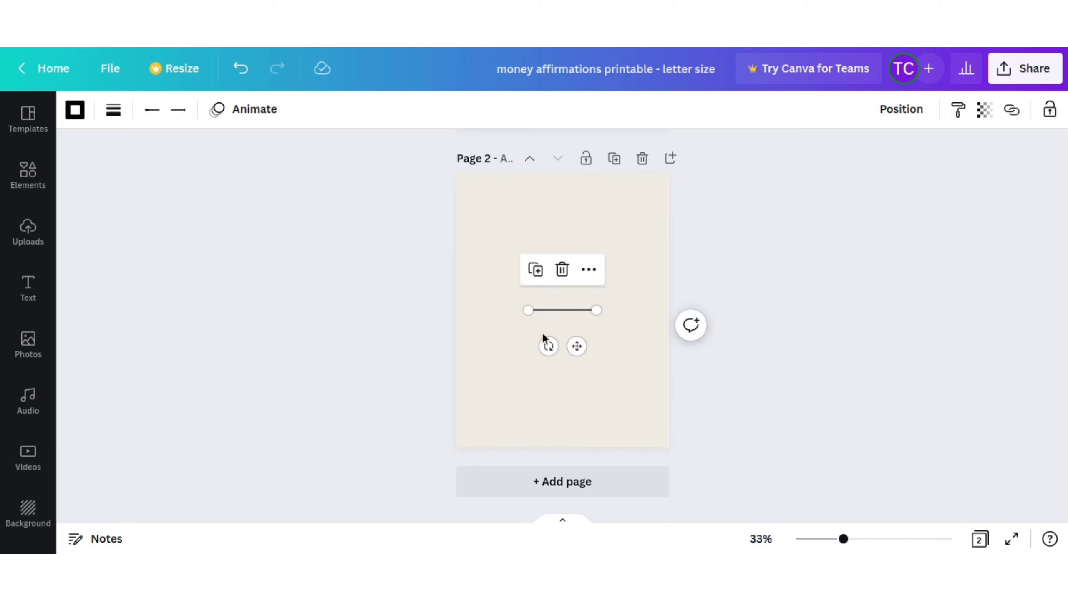
drag(536, 352, 458, 300)
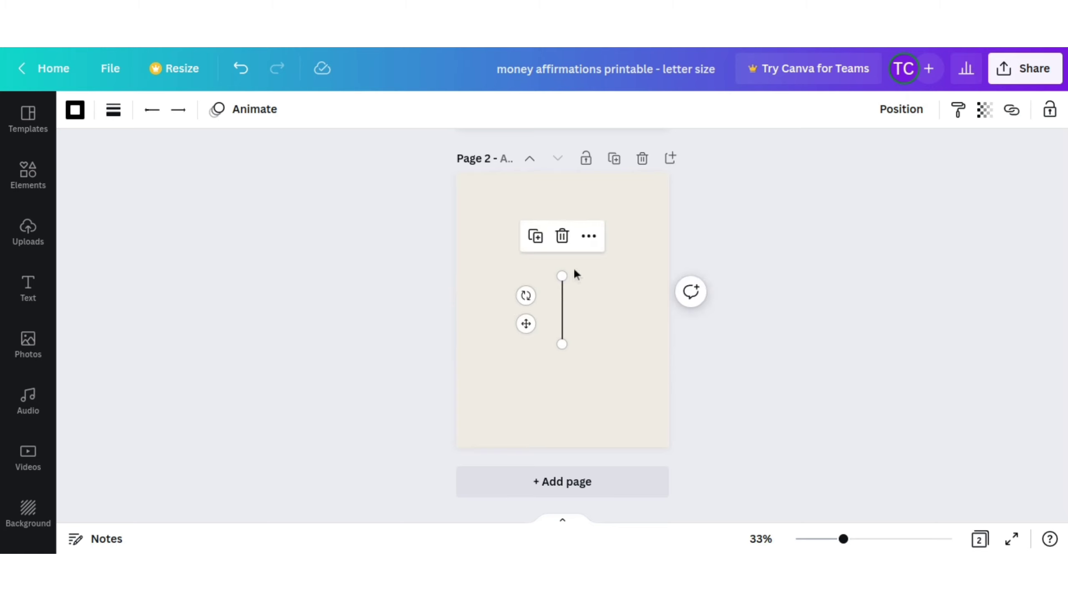
drag(562, 275, 564, 196)
drag(563, 358, 563, 403)
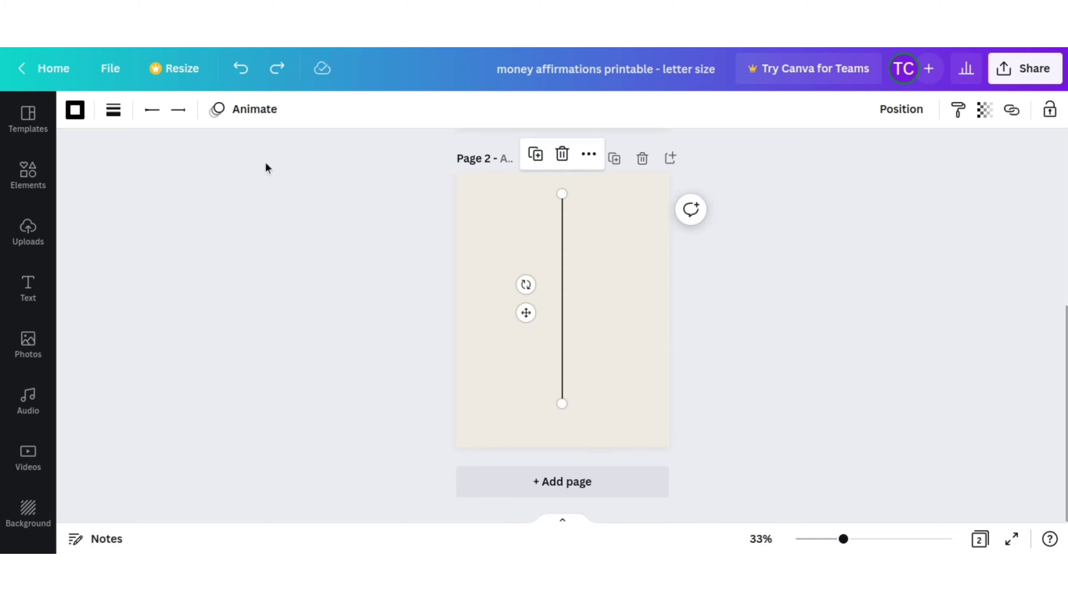
click(77, 117)
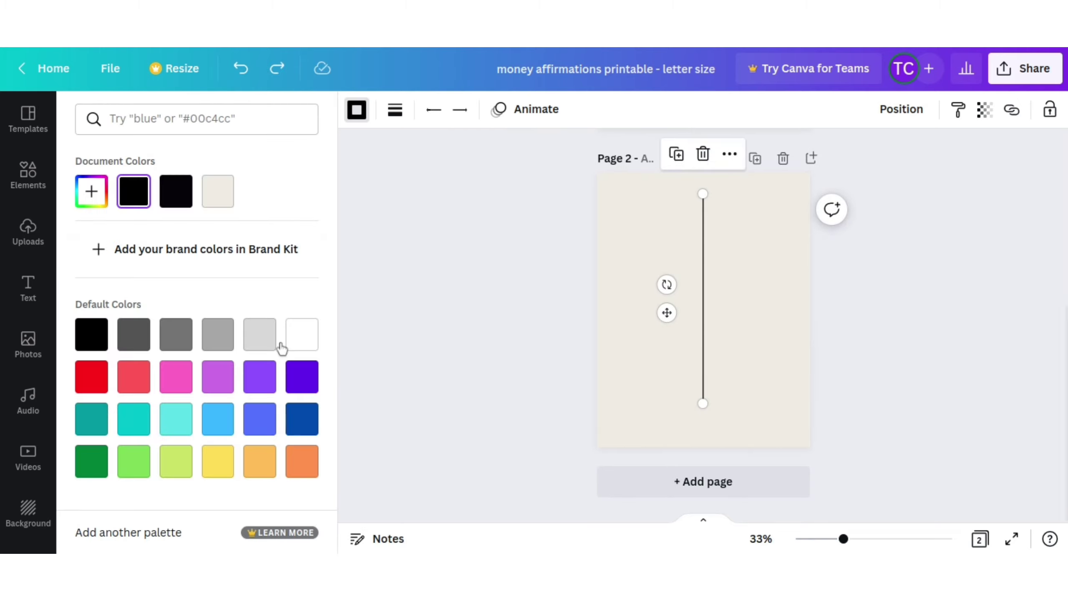
click(311, 377)
click(131, 336)
click(92, 339)
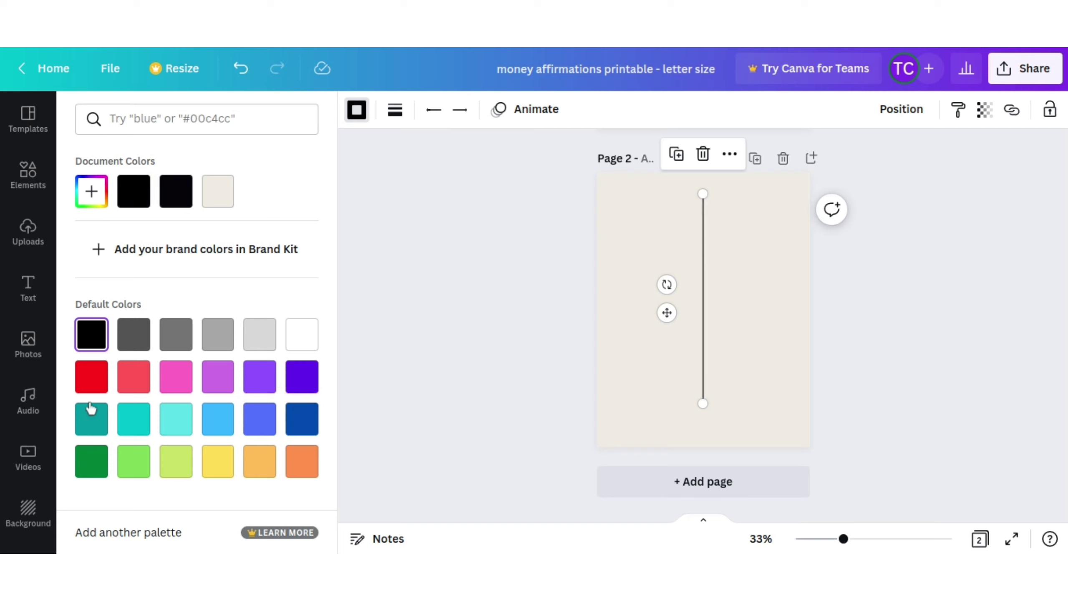
click(167, 461)
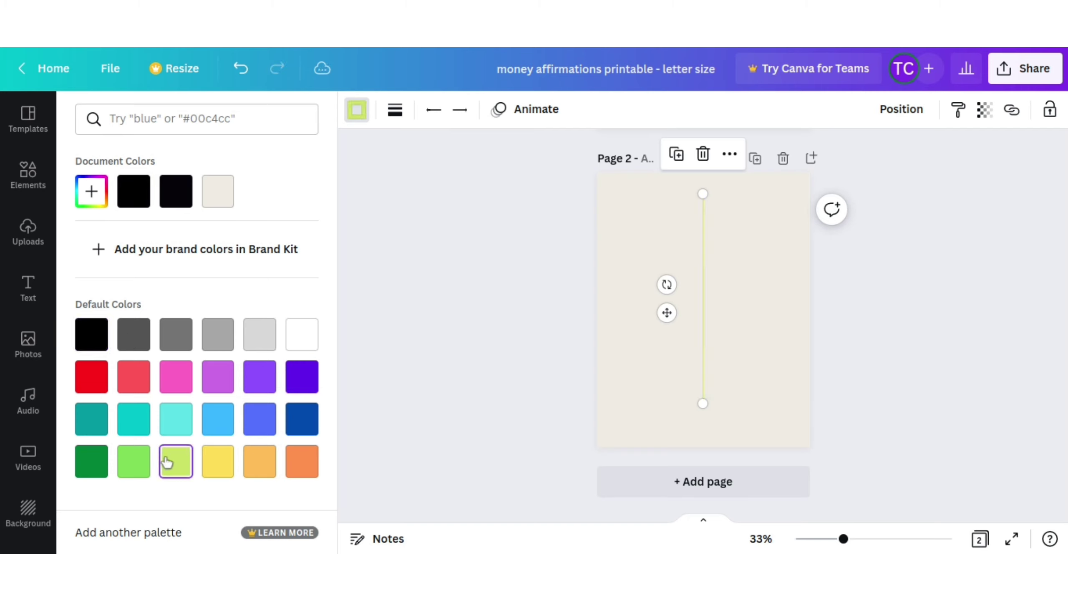
click(173, 421)
click(132, 419)
click(134, 191)
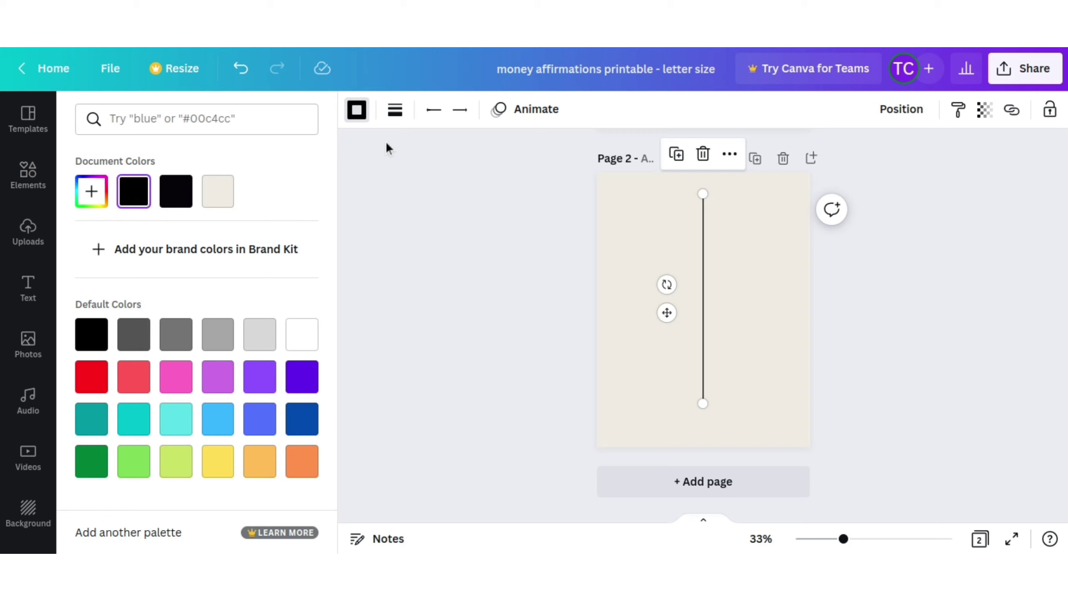
Step: Try dashed and dotted styles, then keep the line solid with rounded end points
click(395, 116)
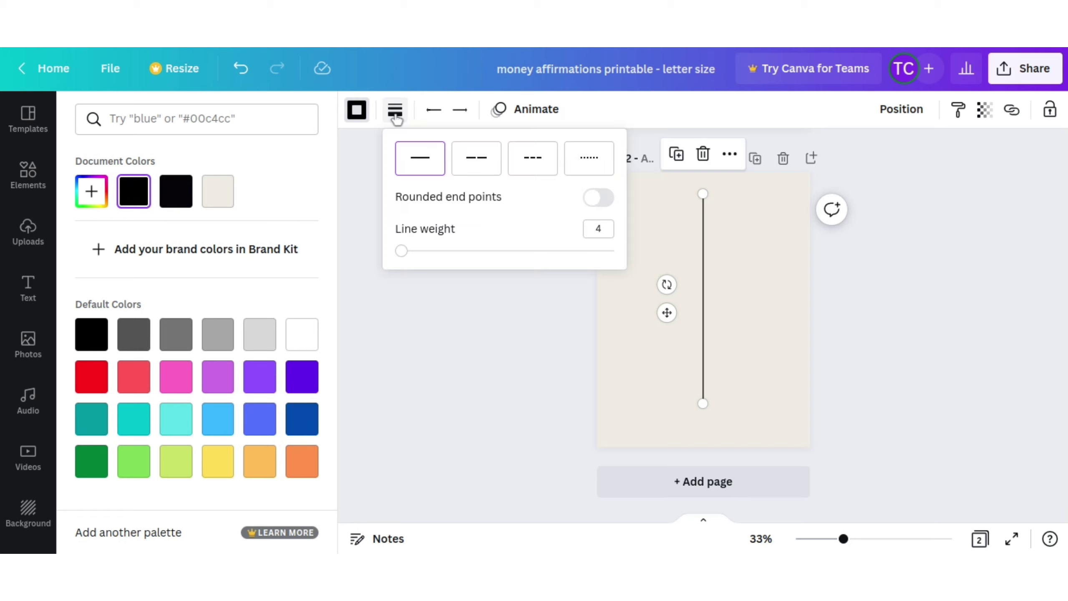
click(495, 169)
click(520, 163)
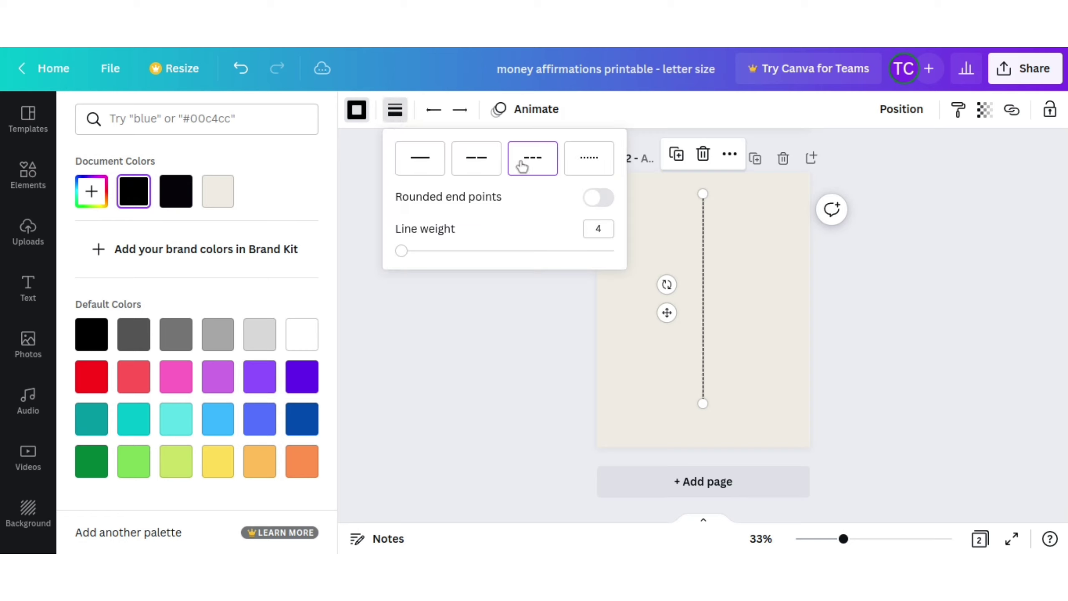
click(571, 165)
click(413, 162)
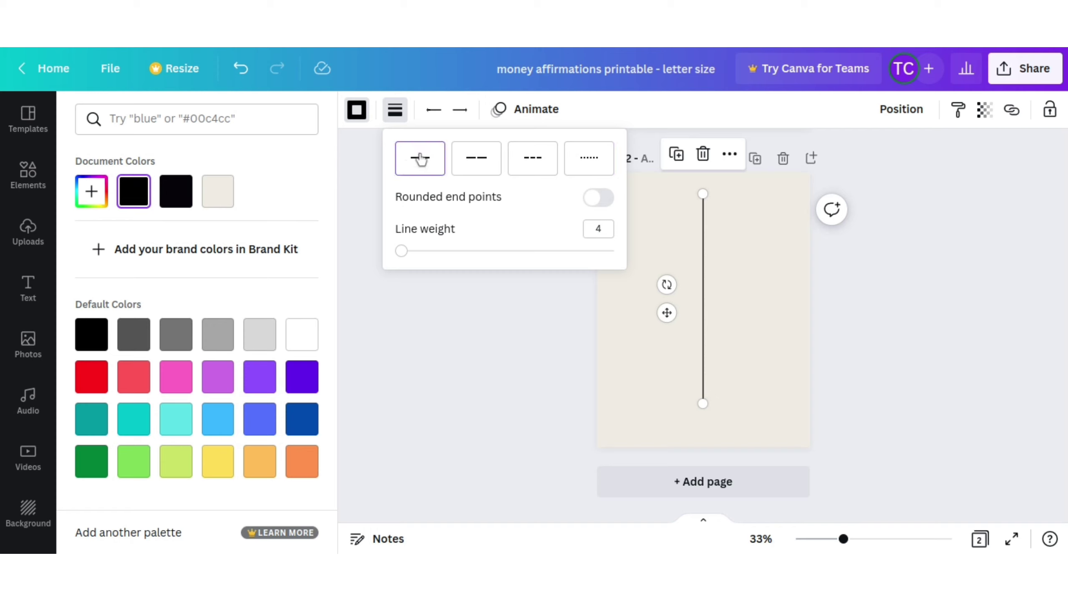
click(488, 159)
click(544, 160)
click(592, 158)
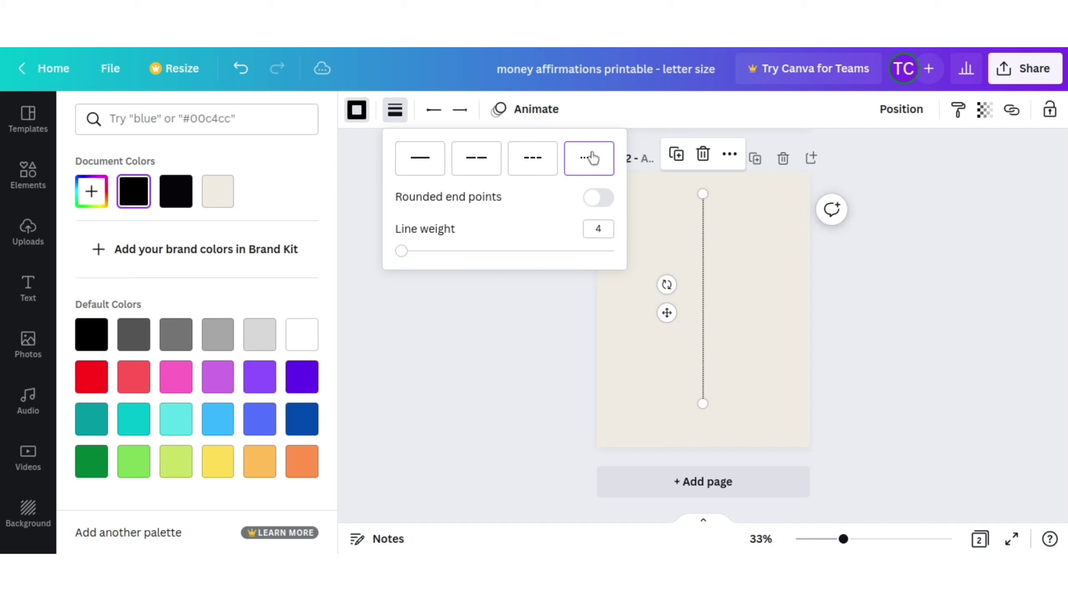
click(435, 158)
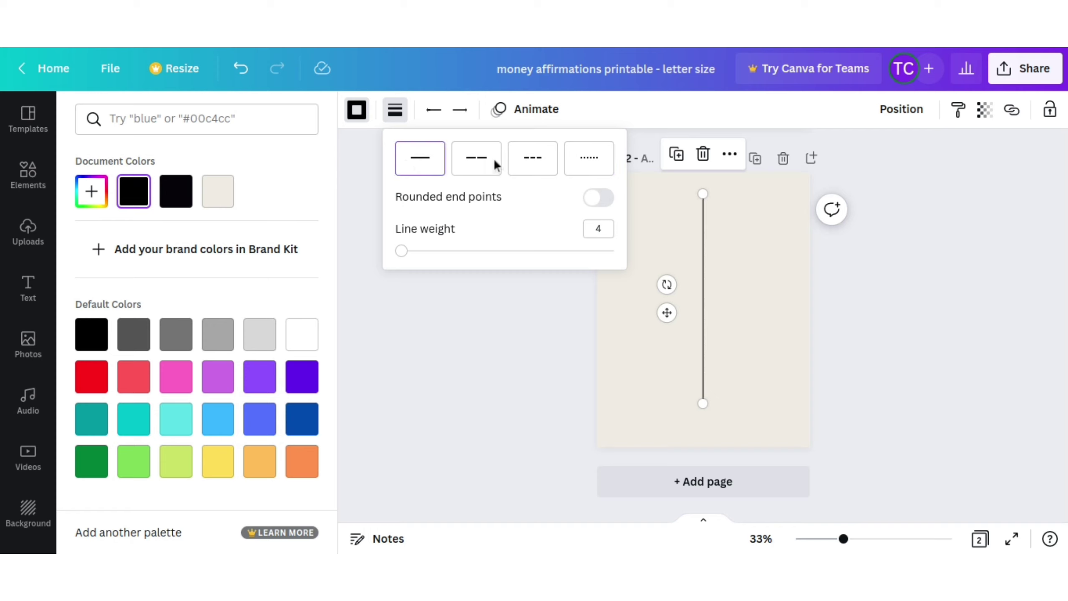
click(599, 196)
click(724, 222)
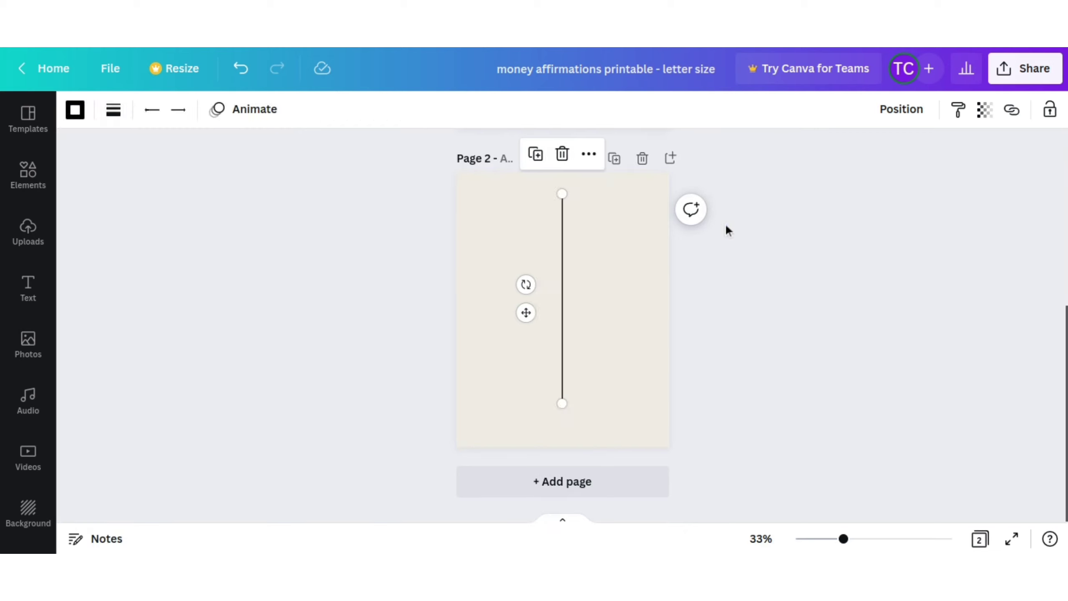
Step: Zoom in on page 2 and toggle the line's rounded end points off and back on
click(883, 540)
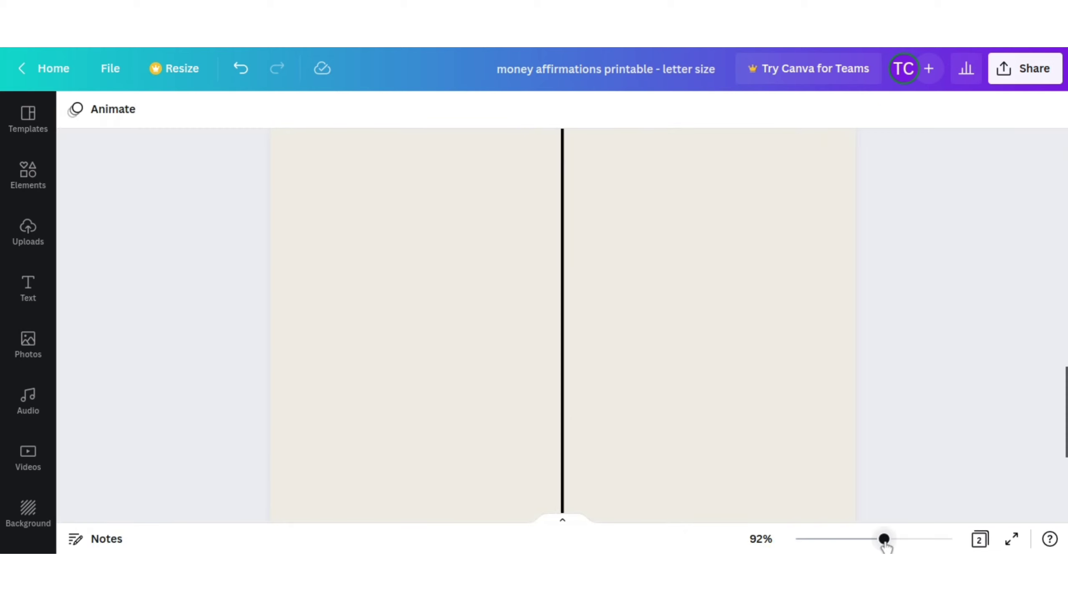
click(561, 352)
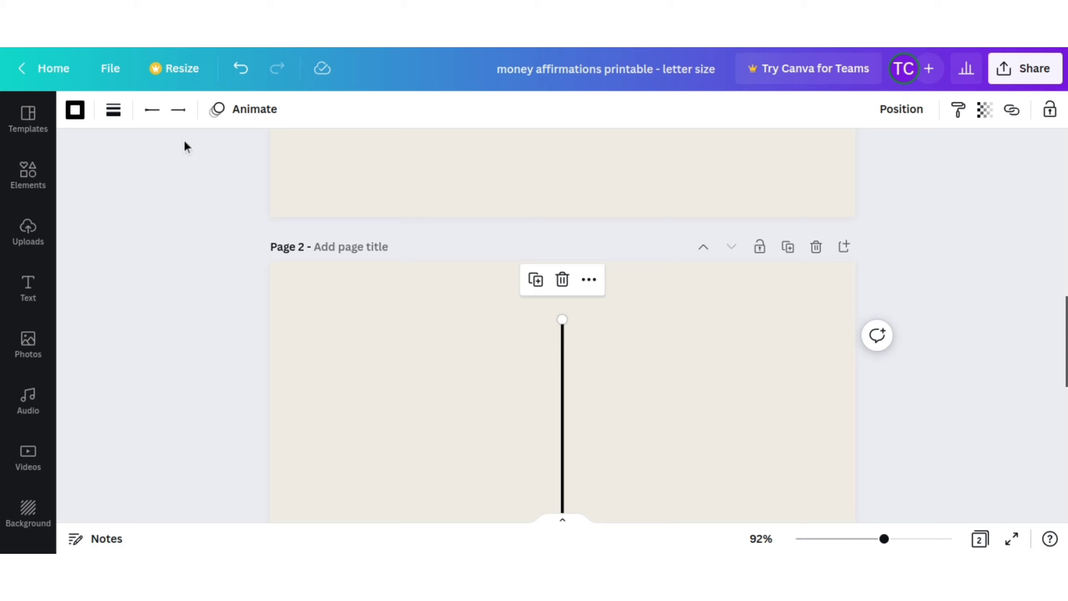
click(119, 116)
click(317, 198)
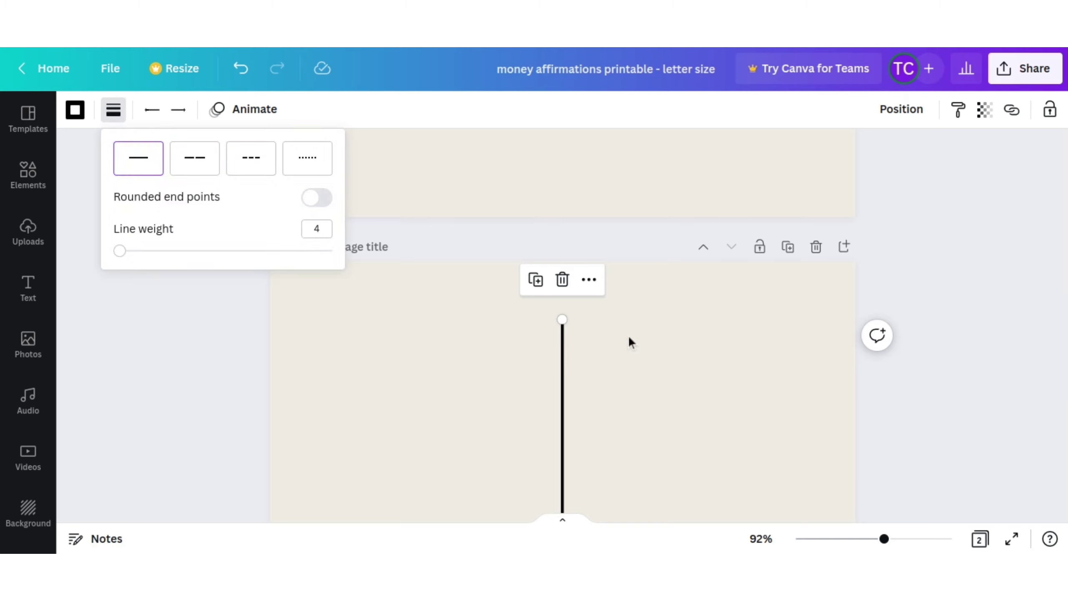
click(630, 341)
click(563, 341)
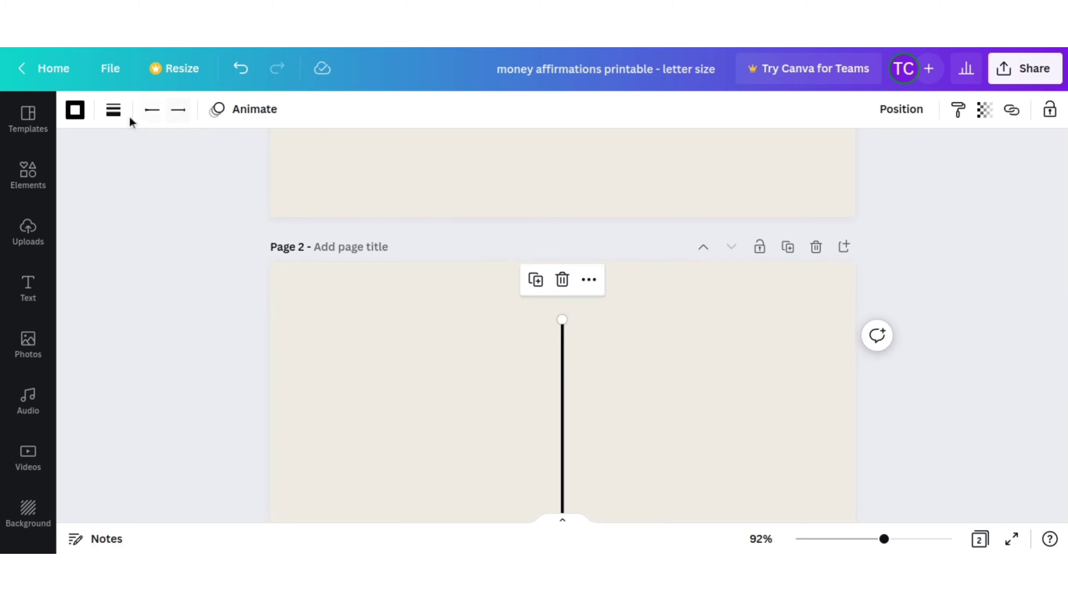
click(113, 111)
click(317, 198)
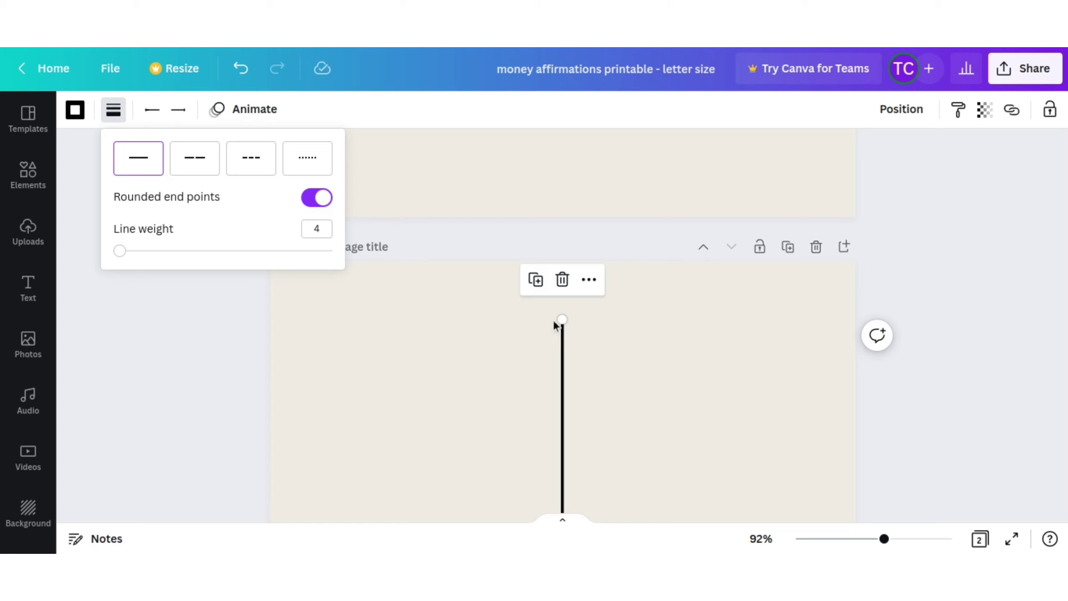
click(664, 356)
Step: Turn off rounded end points and thin the line to weight 1
click(562, 332)
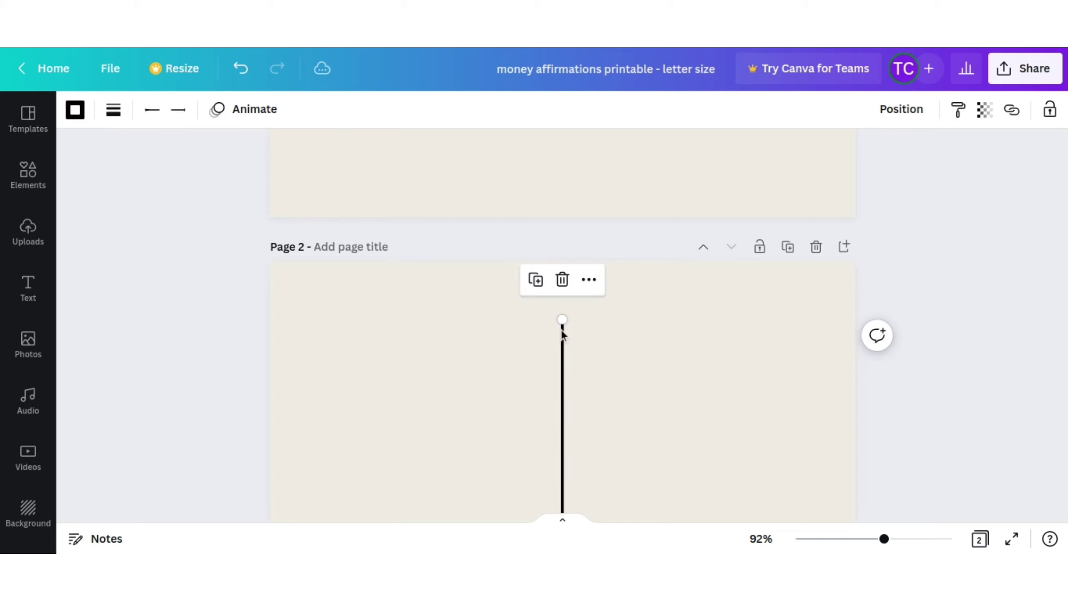
click(113, 110)
click(316, 198)
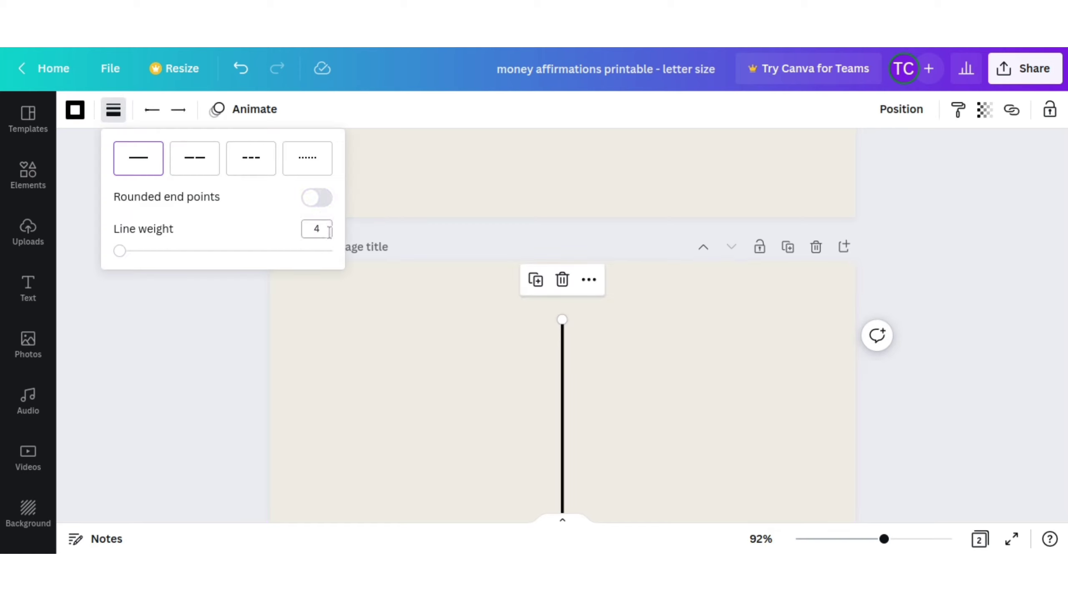
drag(121, 254, 410, 255)
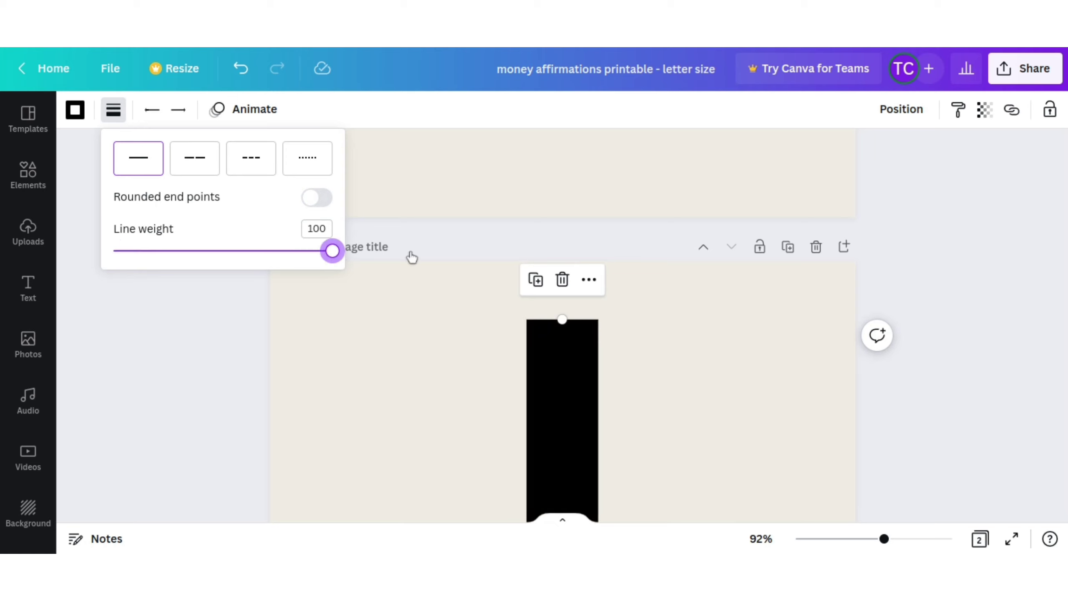
drag(216, 257, 66, 258)
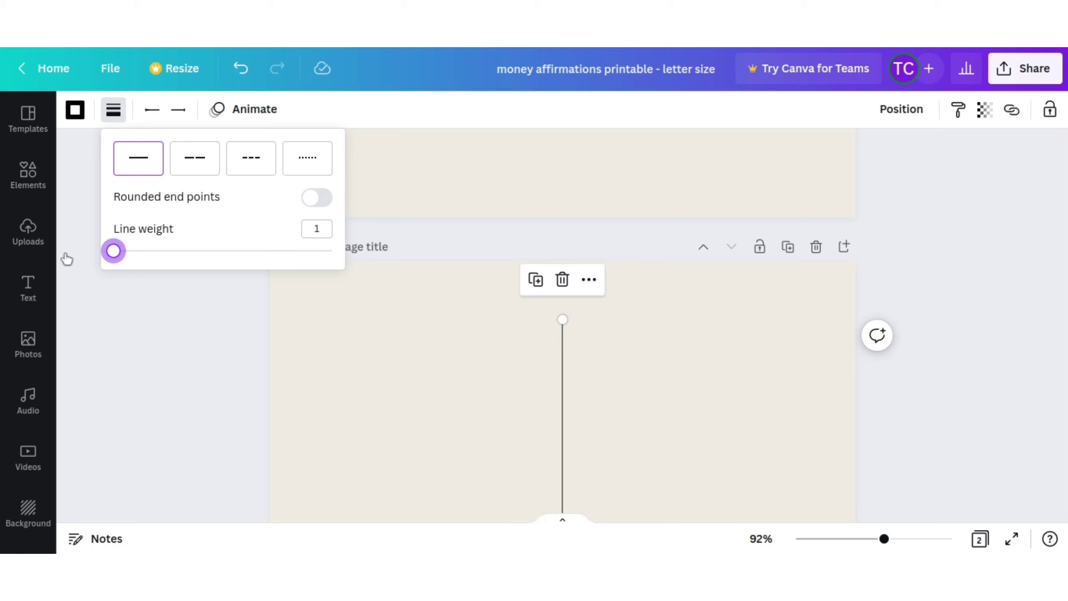
click(467, 242)
Step: Restore the line and centre it on page 2 as a two-column divider
ctrl+scroll(890, 503, down, 5)
click(557, 231)
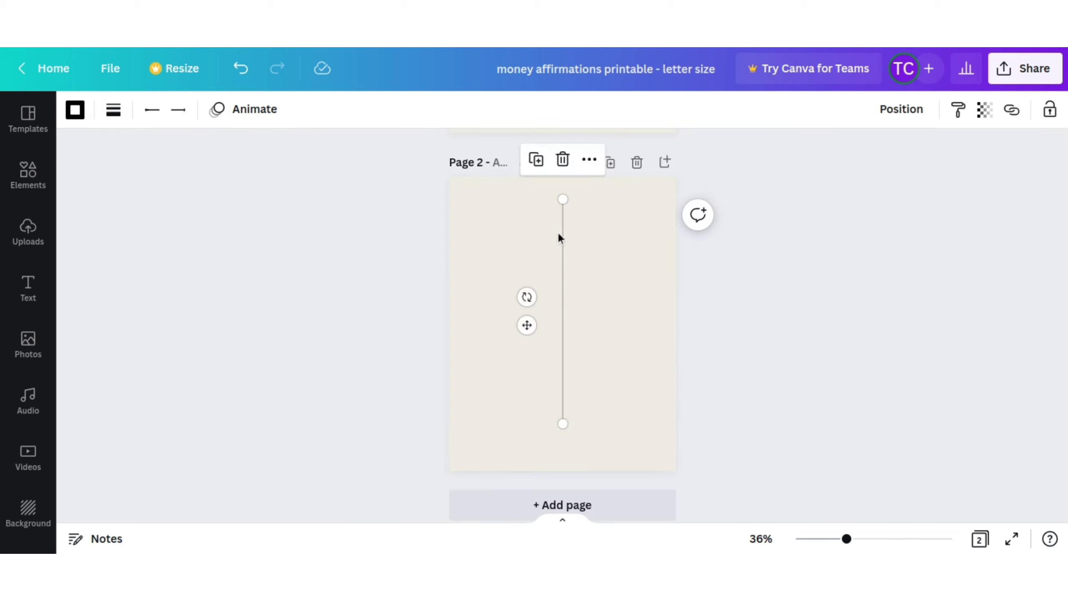
key(Delete)
key(ctrl+z)
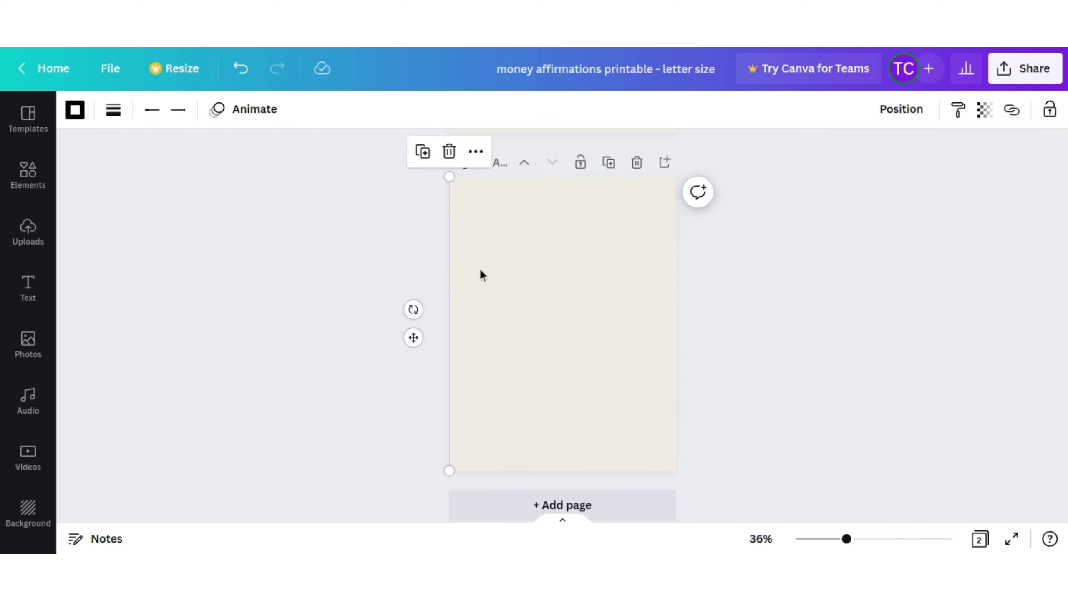
drag(414, 338, 526, 340)
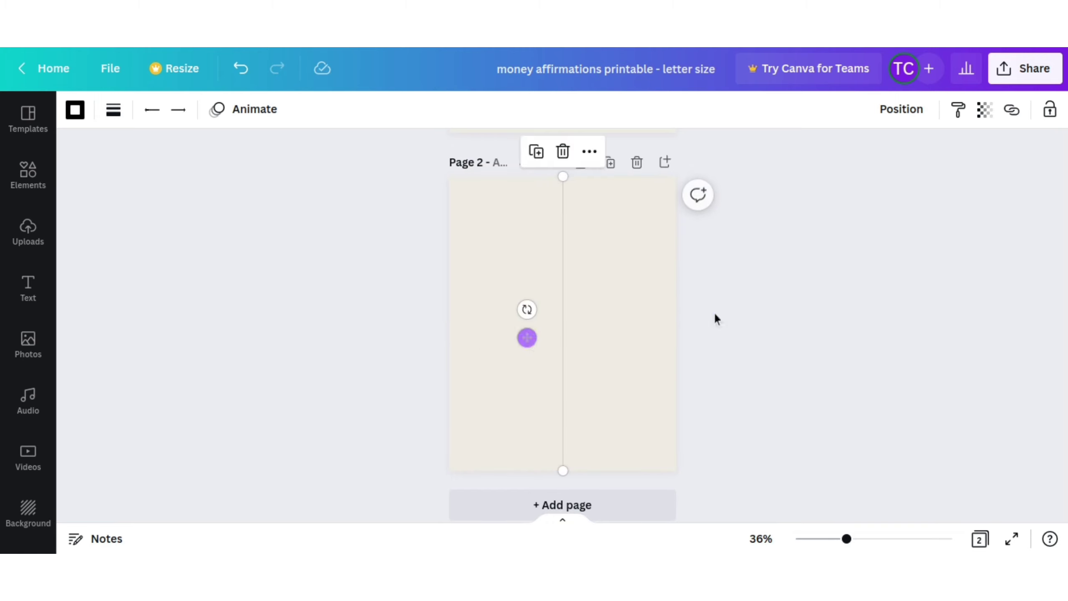
click(800, 300)
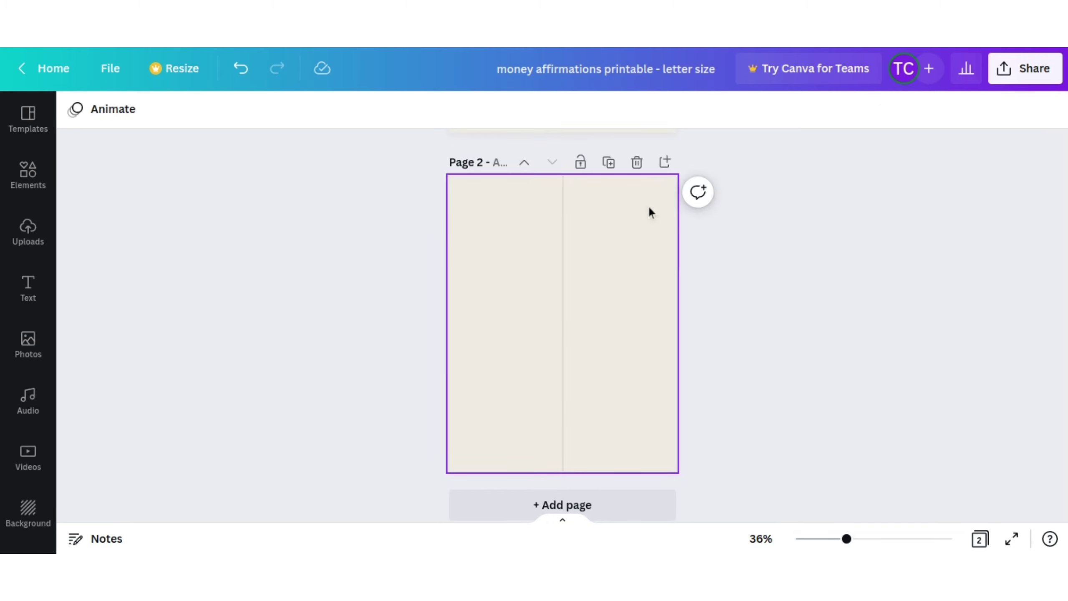
Step: Set page 2's background to plain white #ffffff from the default colour swatches
click(500, 194)
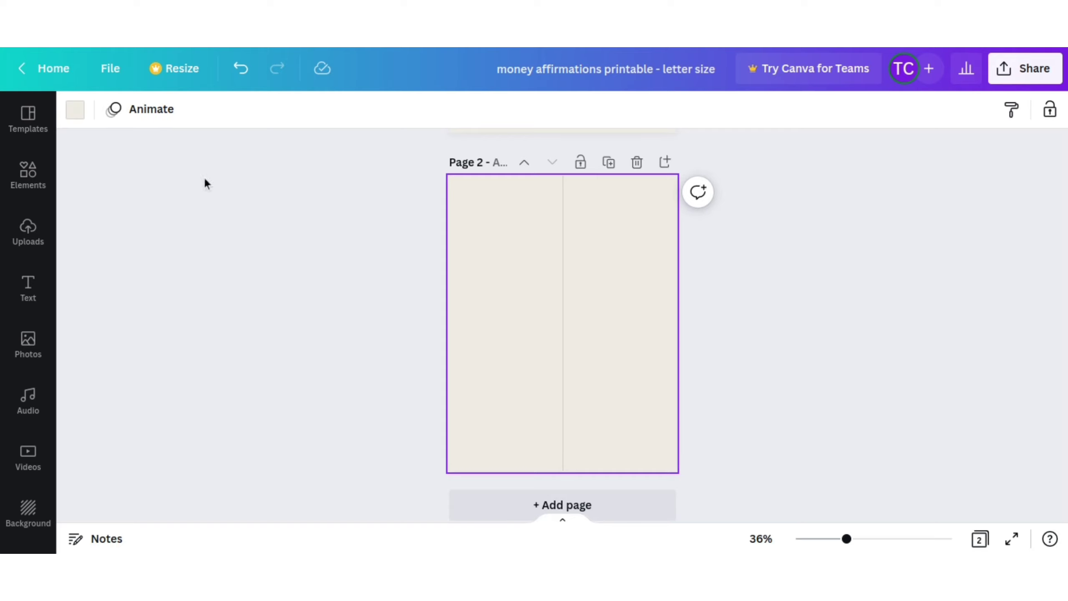
click(76, 113)
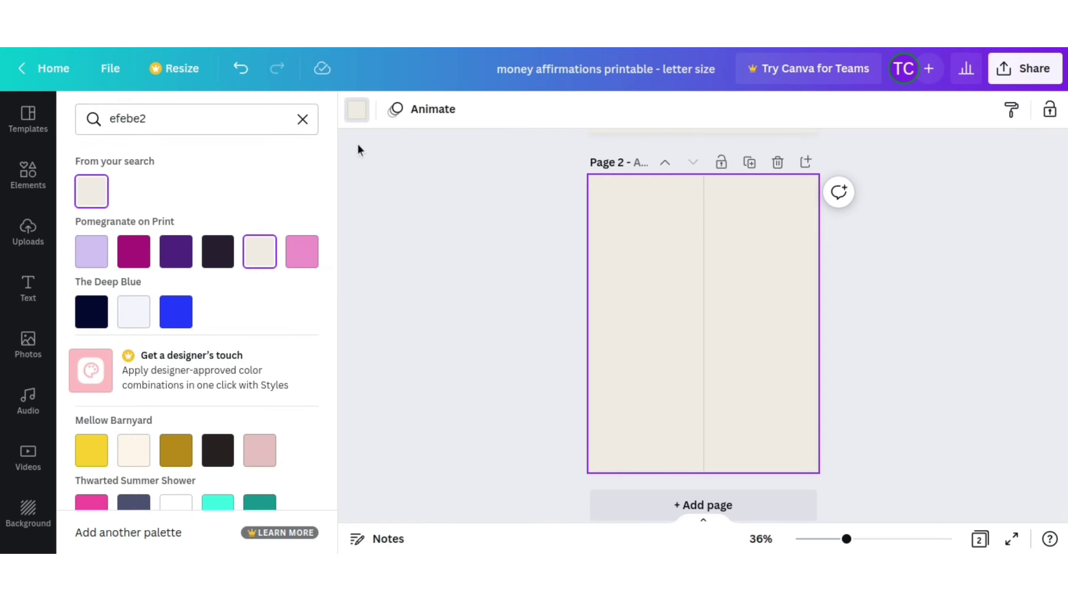
click(302, 119)
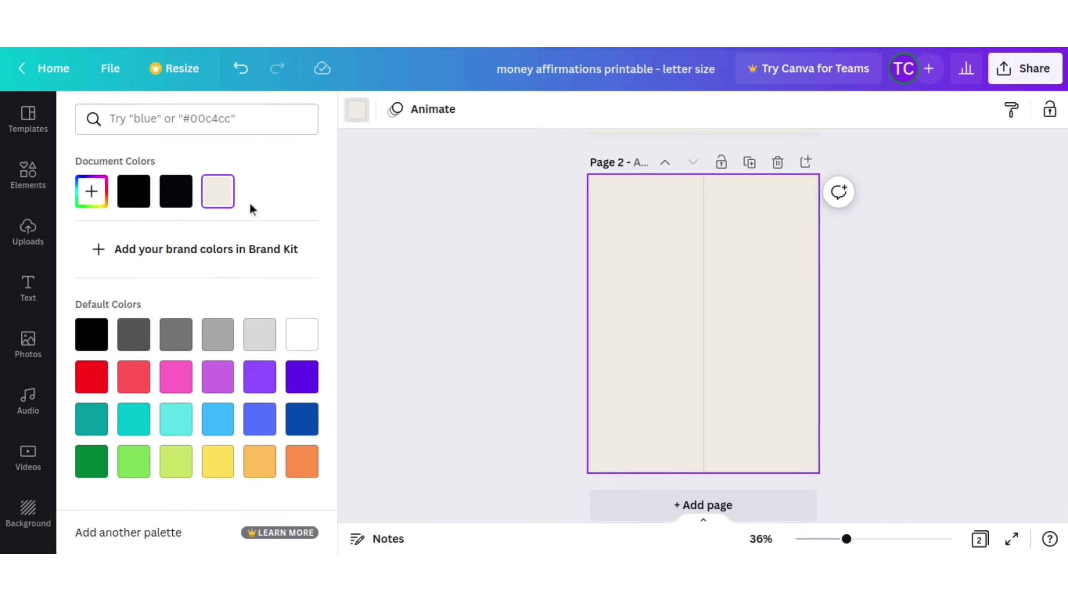
click(300, 342)
click(919, 240)
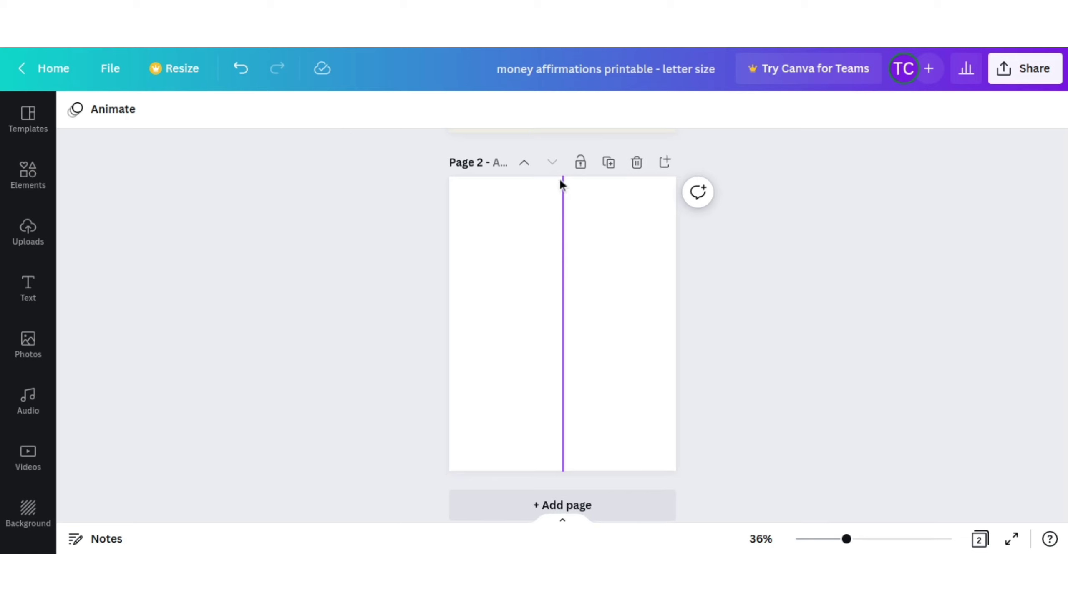
Step: Nudge the top horizontal line on page 2 into position
click(511, 225)
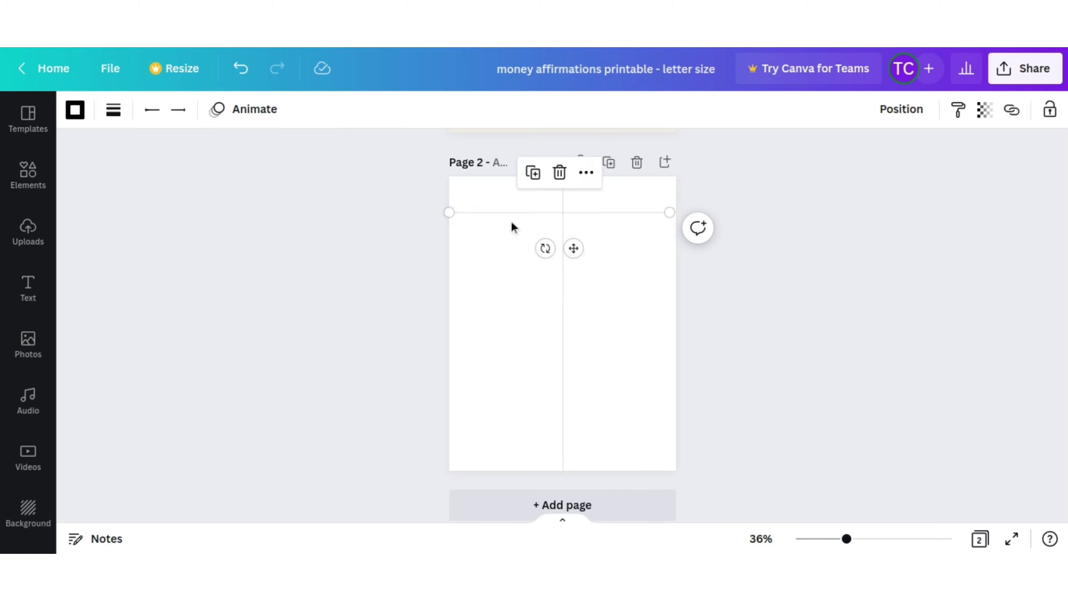
click(785, 181)
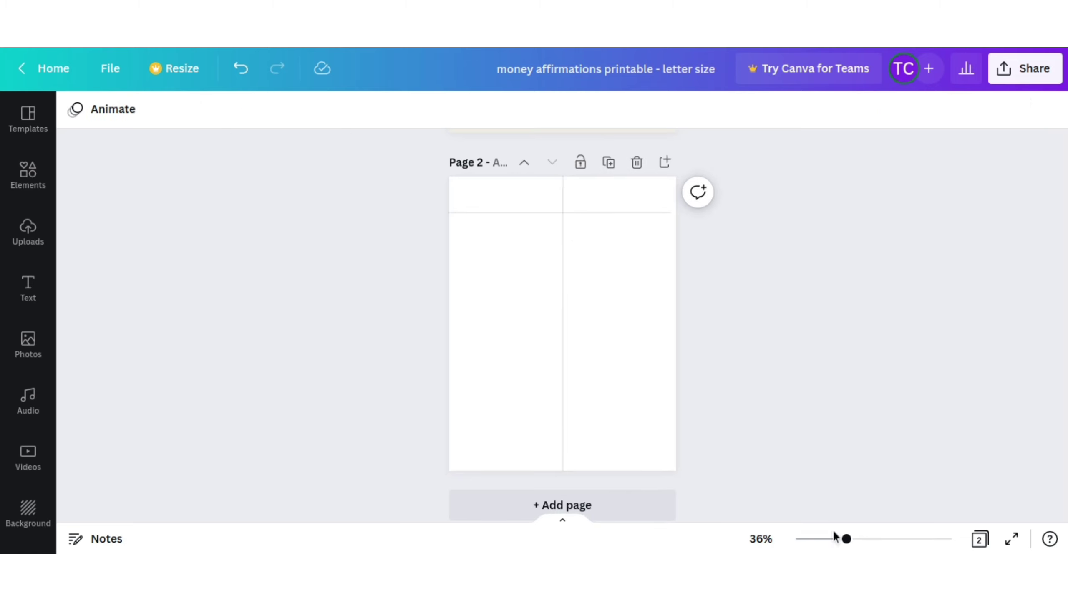
drag(835, 536, 859, 538)
scroll(781, 396, up, 2)
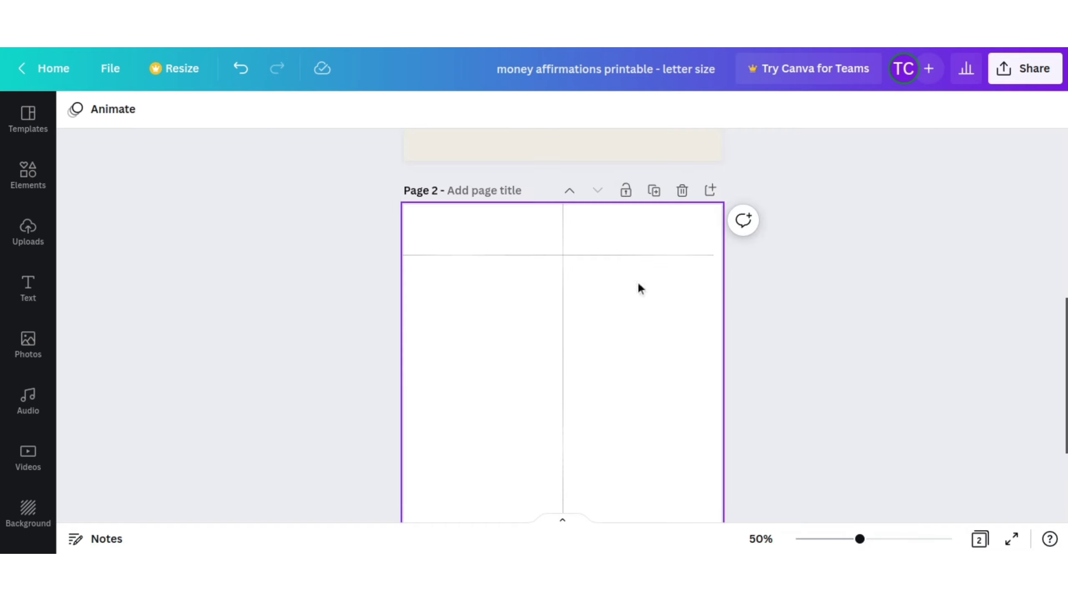
click(613, 254)
drag(615, 256, 610, 251)
click(815, 326)
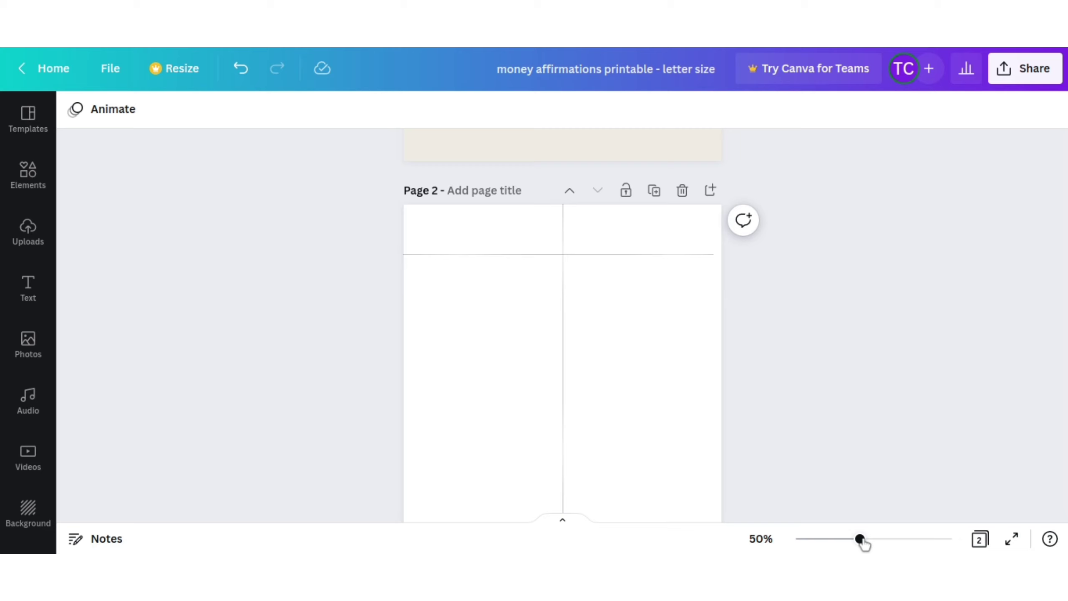
Step: Stretch the horizontal line to page 2's right edge so it spans both columns
drag(859, 539, 877, 538)
click(797, 223)
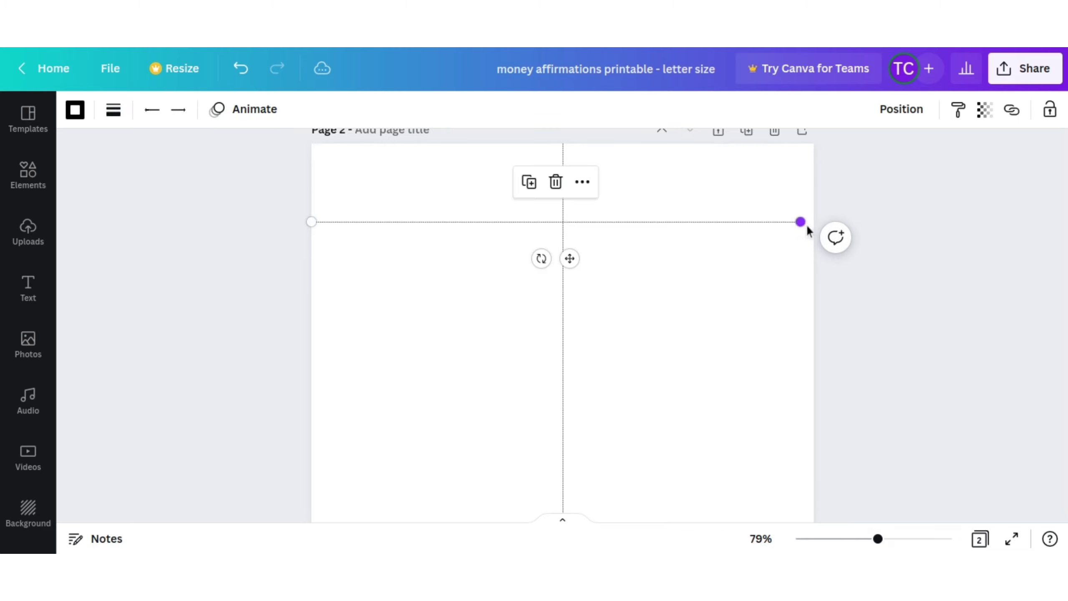
drag(800, 223, 813, 222)
click(893, 230)
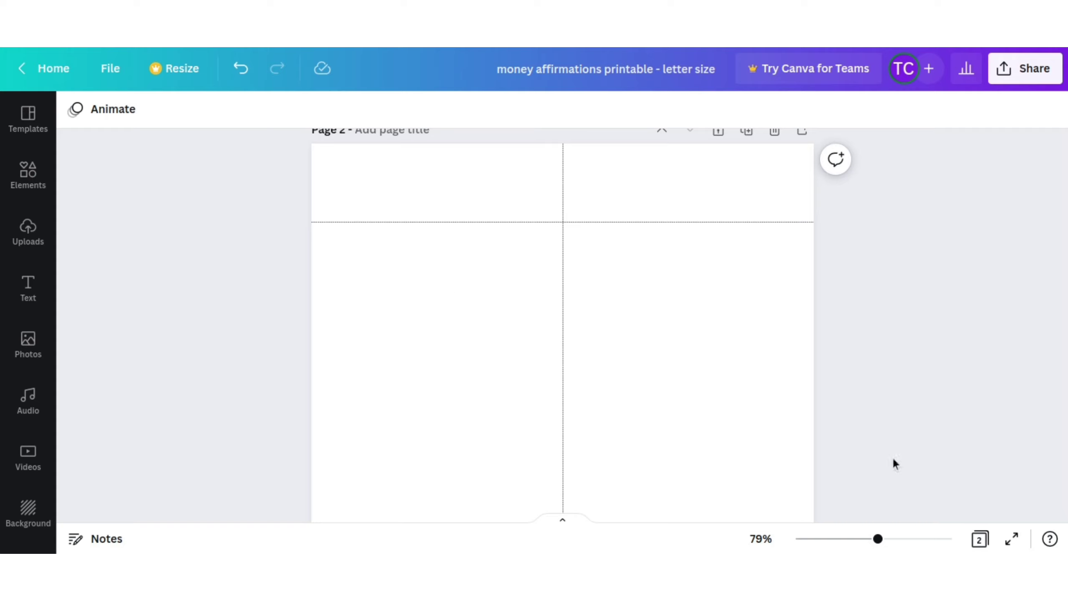
drag(882, 544, 874, 543)
scroll(673, 210, down, 6)
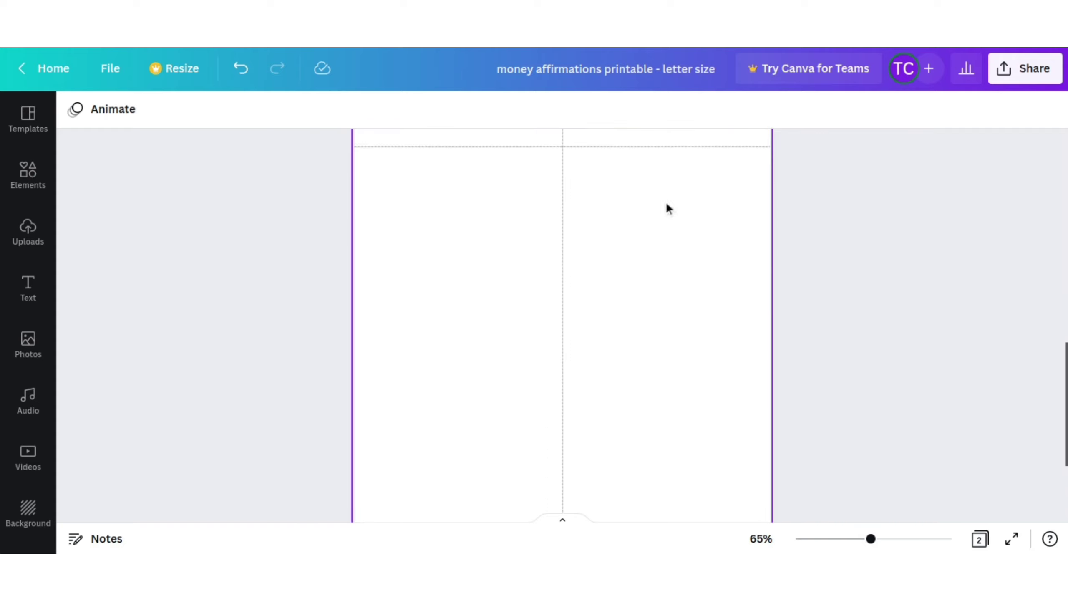
scroll(634, 353, up, 3)
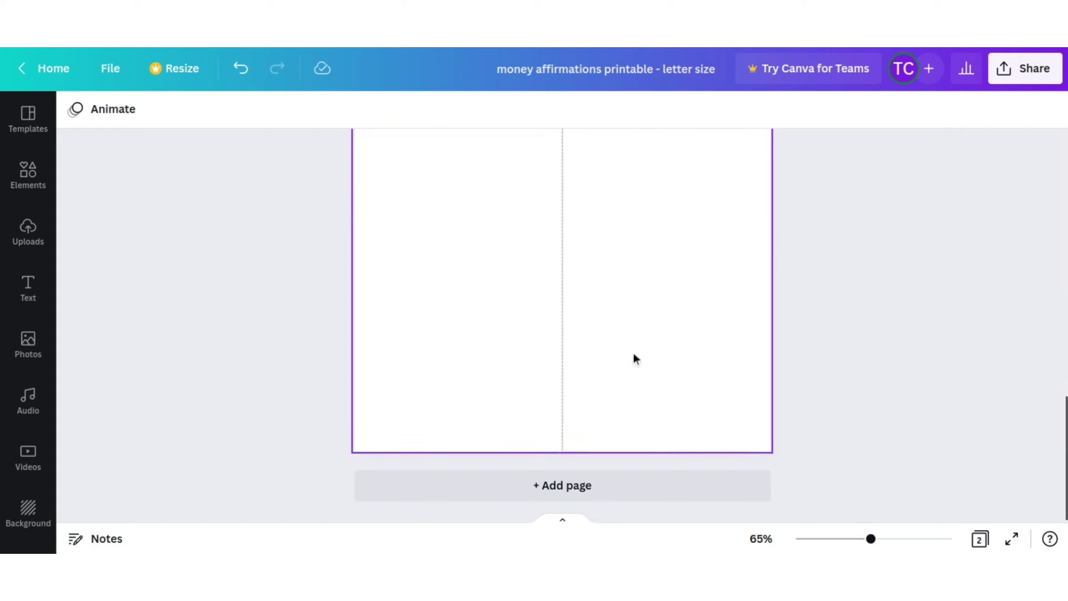
scroll(635, 354, up, 2)
scroll(875, 518, down, 1)
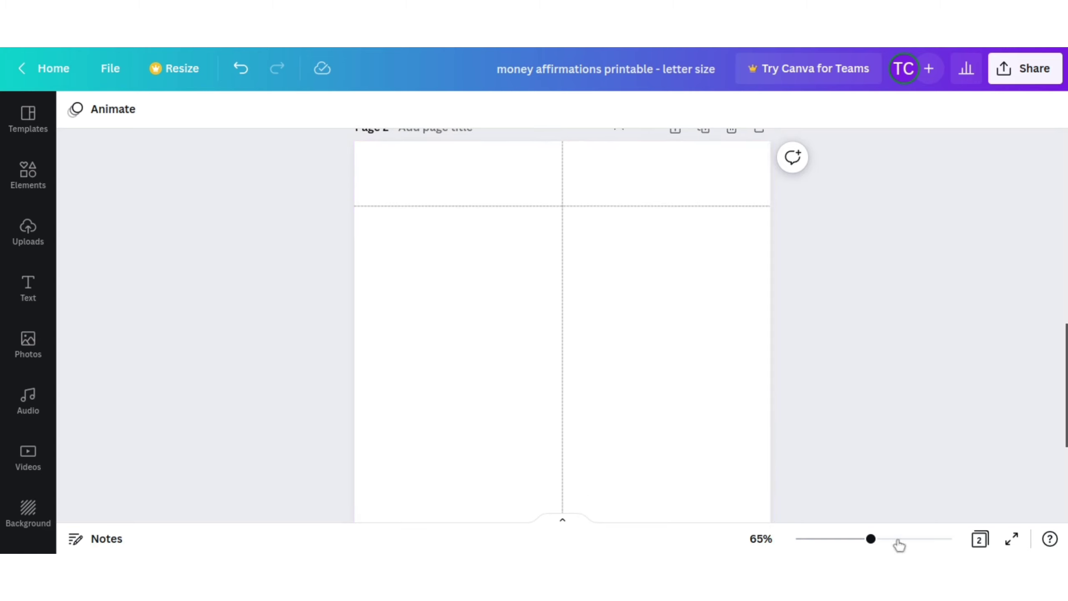
drag(876, 545, 857, 545)
scroll(826, 402, down, 1)
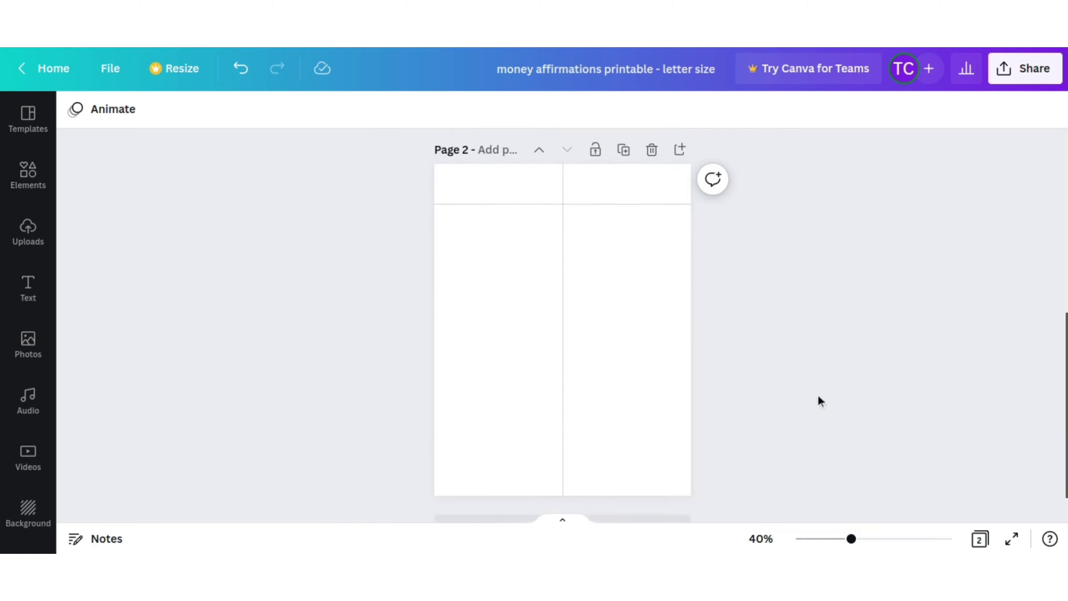
scroll(480, 252, up, 2)
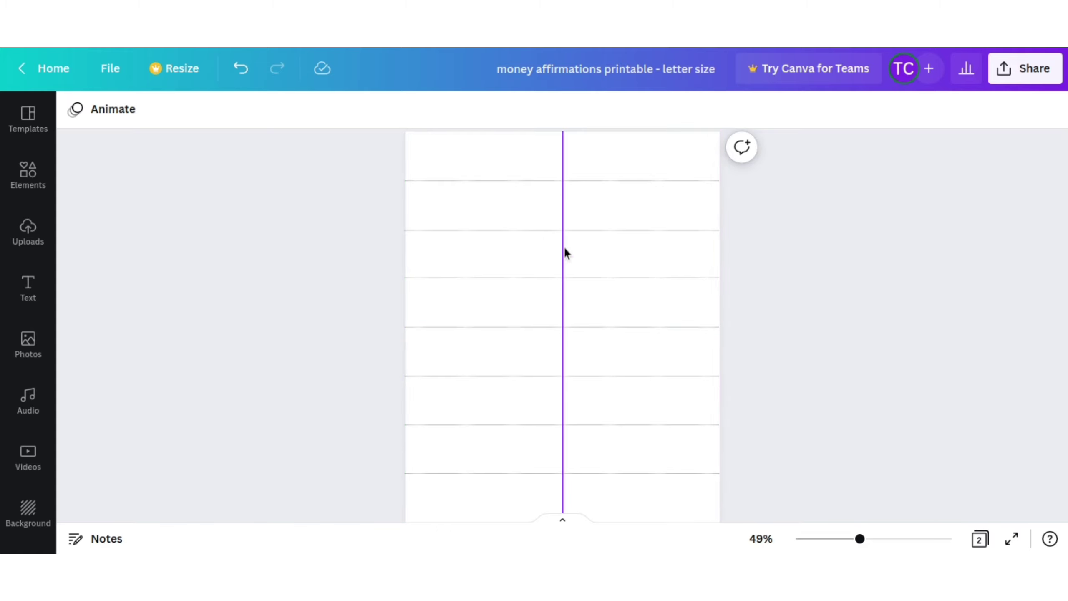
Step: Add a bold Lora size-12 paragraph text box in the top-left cell of page 2
key(t)
drag(575, 365, 493, 204)
click(148, 111)
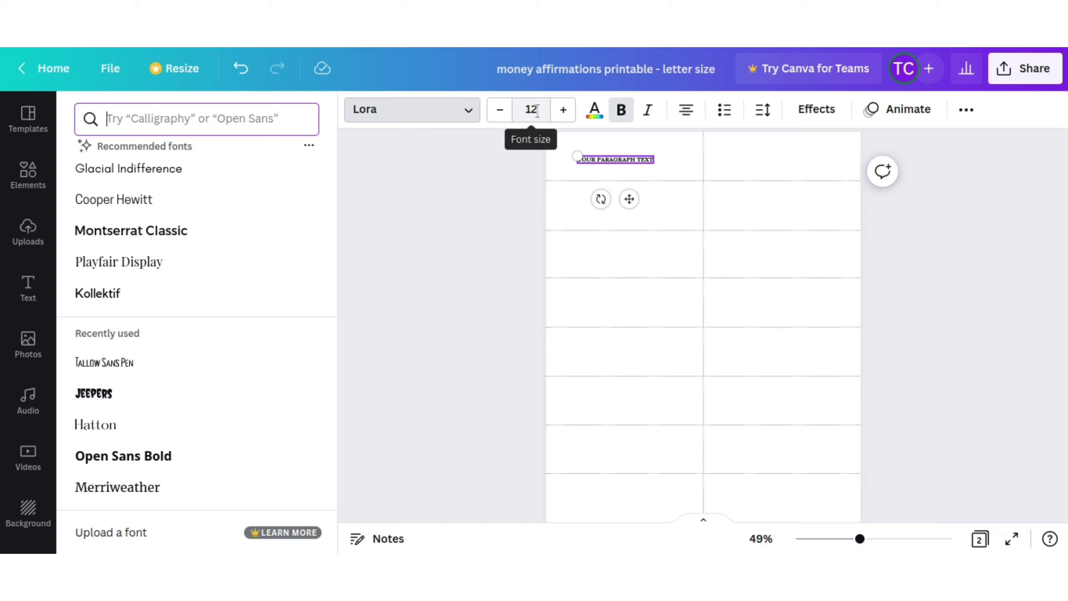
Step: Check the text box's colour options, leave the colour unchanged, and deselect it
click(594, 110)
key(Escape)
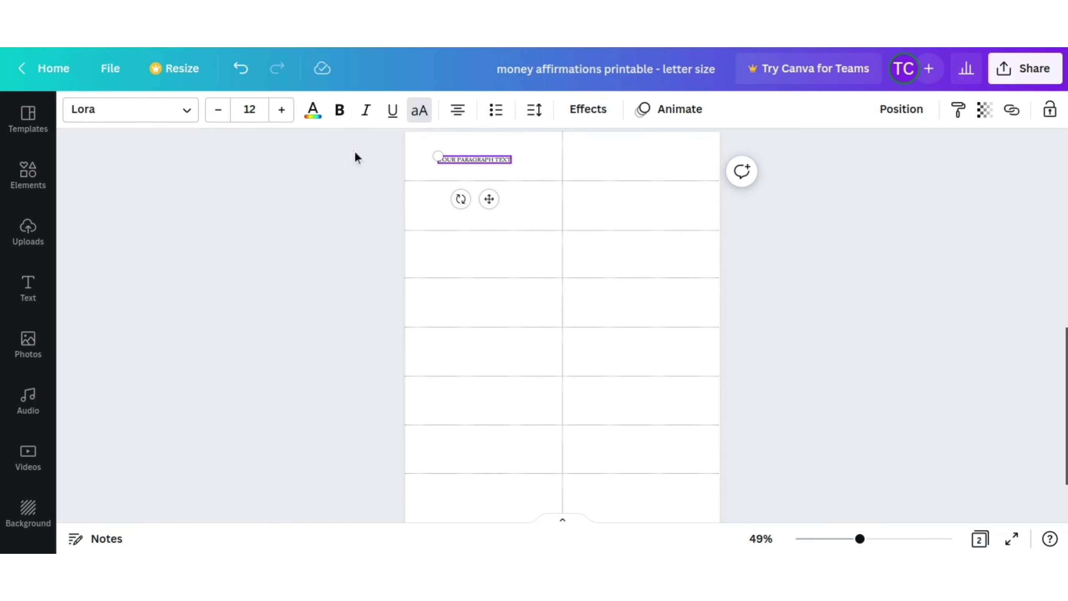
click(348, 151)
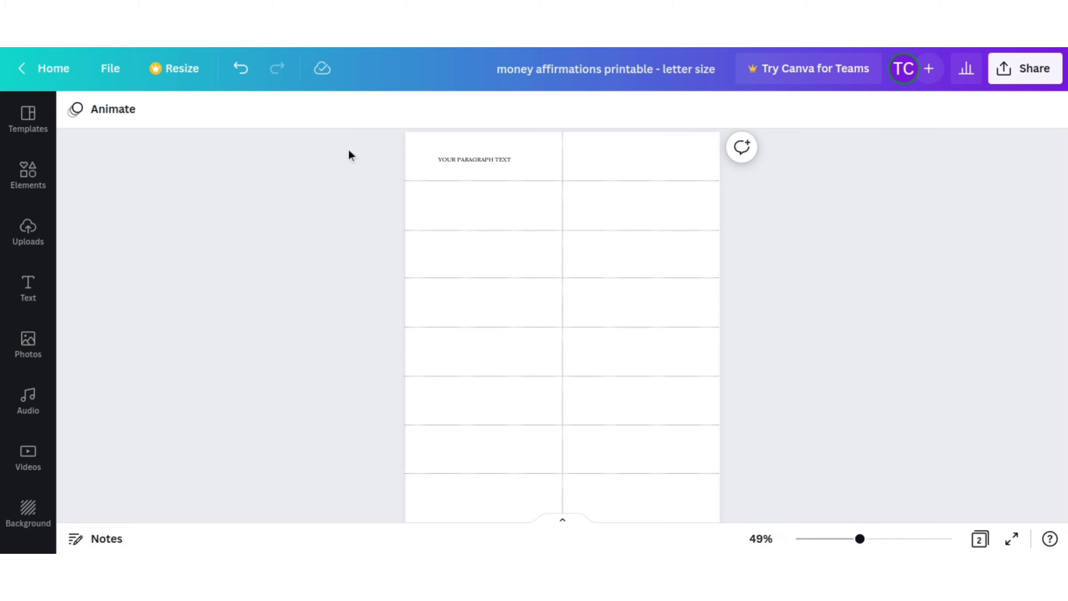
scroll(363, 182, down, 10)
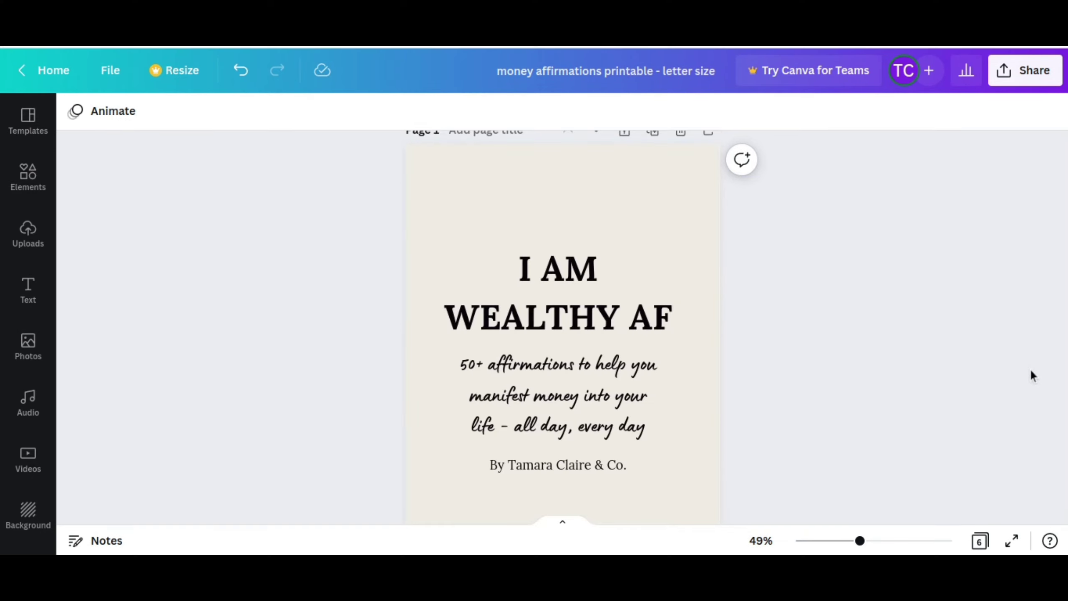
Step: Scroll through all six pages, from the I AM WEALTHY AF cover to page 6's partly filled grid
scroll(1032, 371, down, 8)
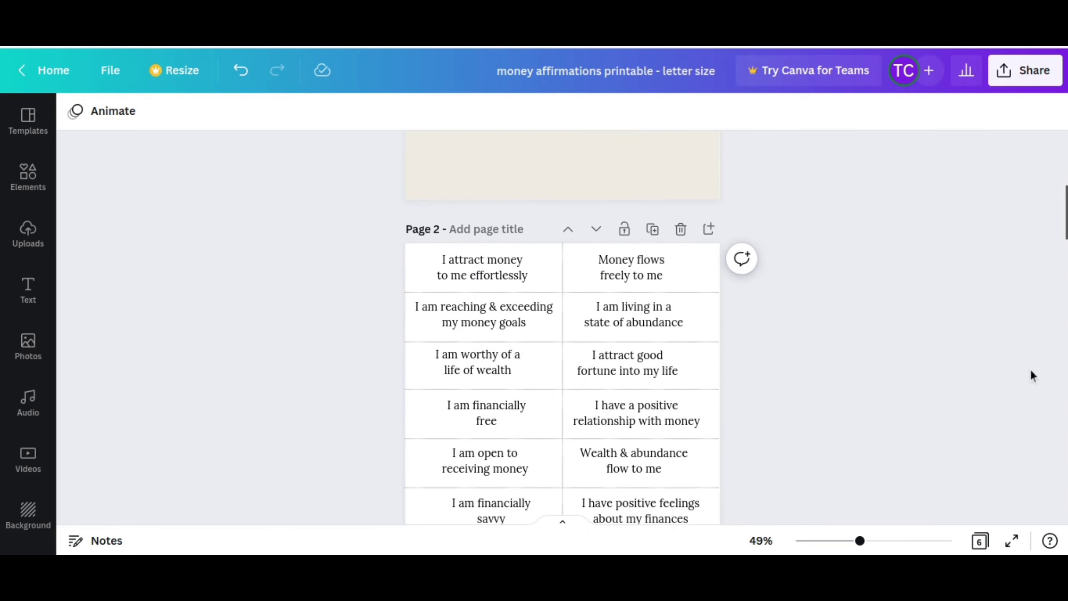
scroll(1032, 373, down, 8)
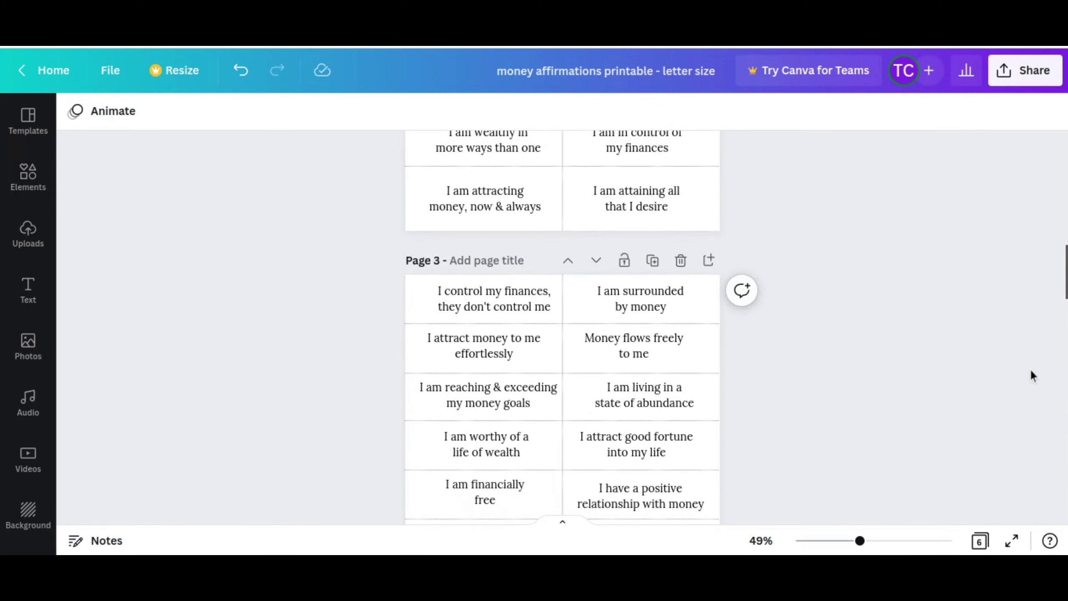
scroll(1033, 376, down, 8)
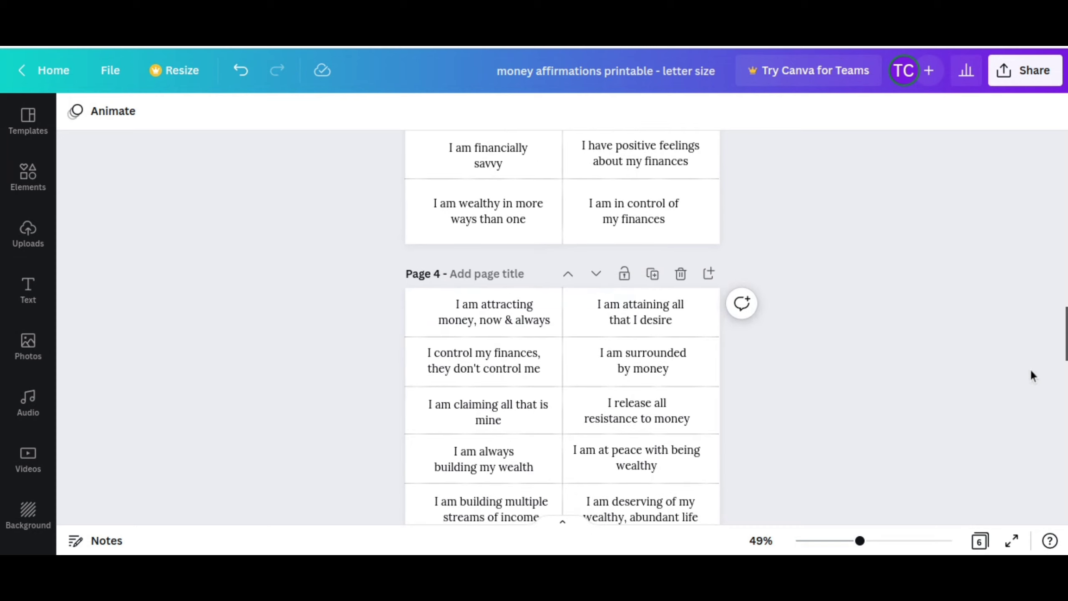
scroll(1030, 372, down, 8)
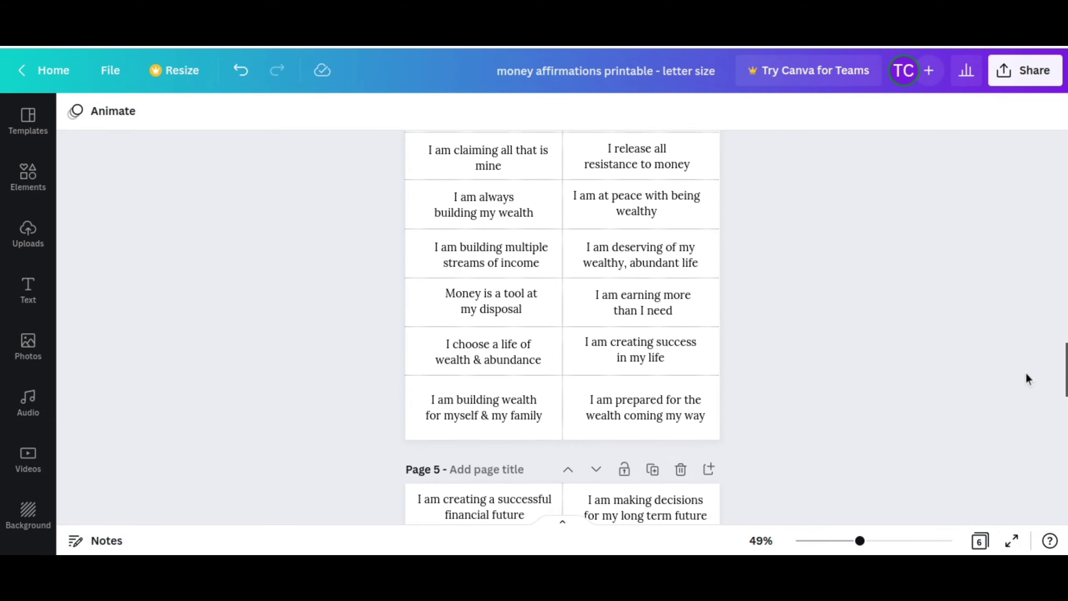
scroll(1026, 378, down, 8)
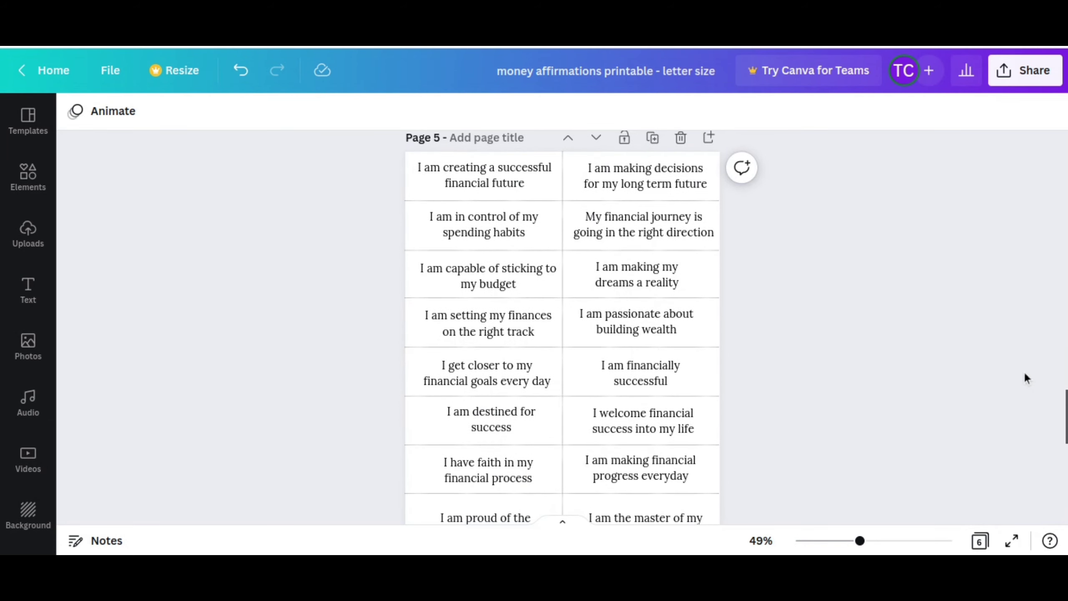
scroll(1025, 378, down, 8)
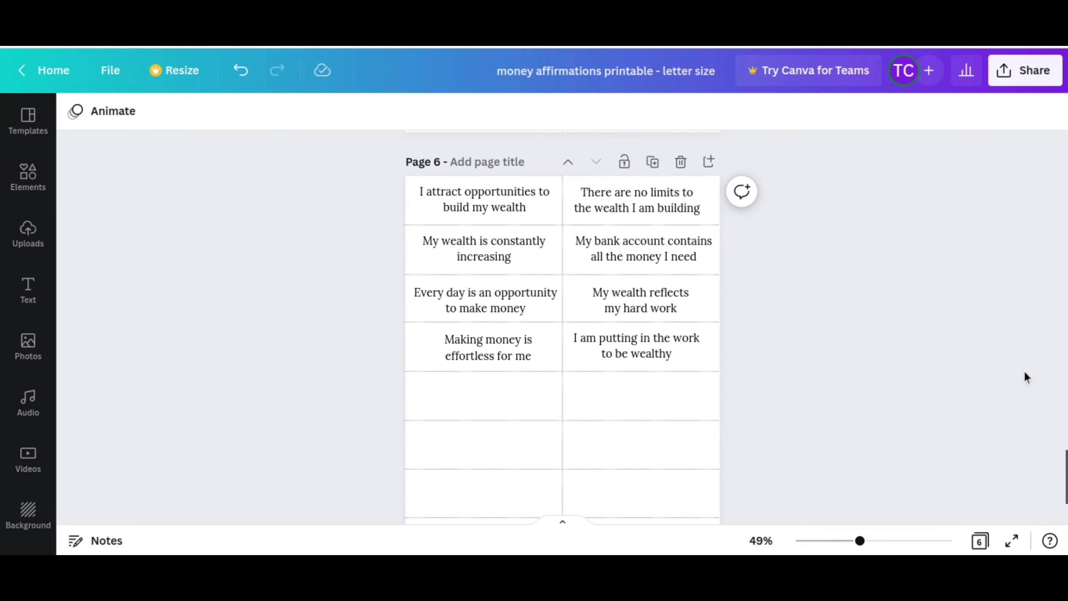
scroll(1025, 373, up, 6)
scroll(1025, 371, up, 2)
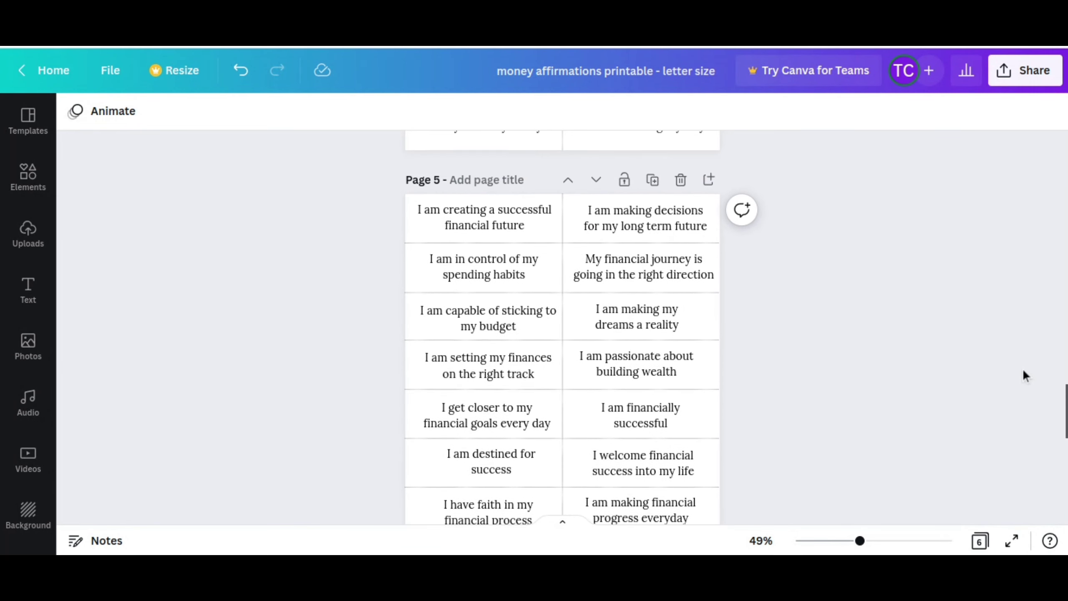
scroll(1024, 374, up, 5)
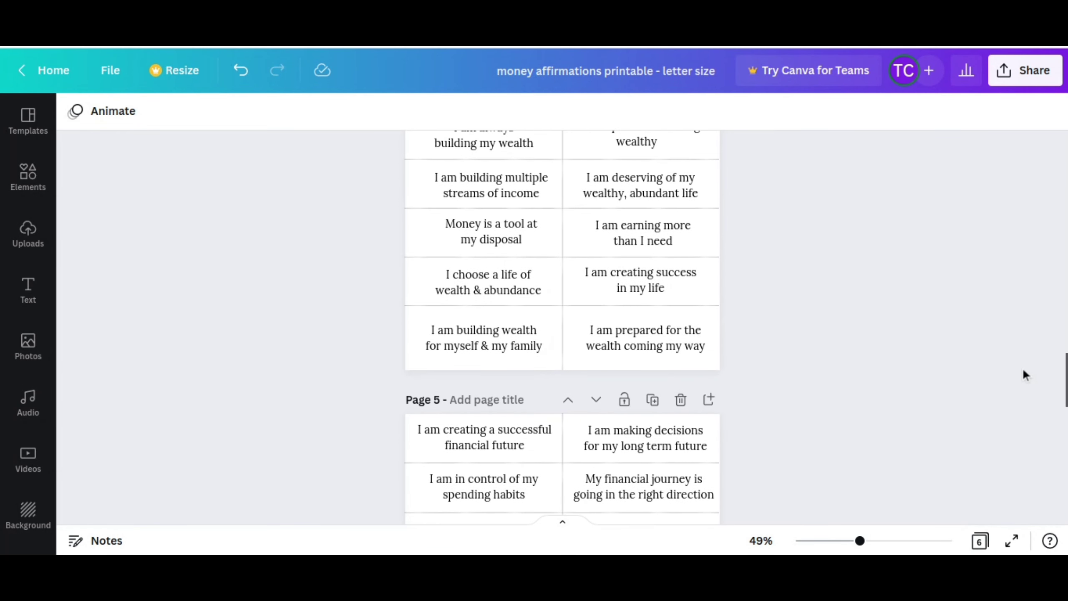